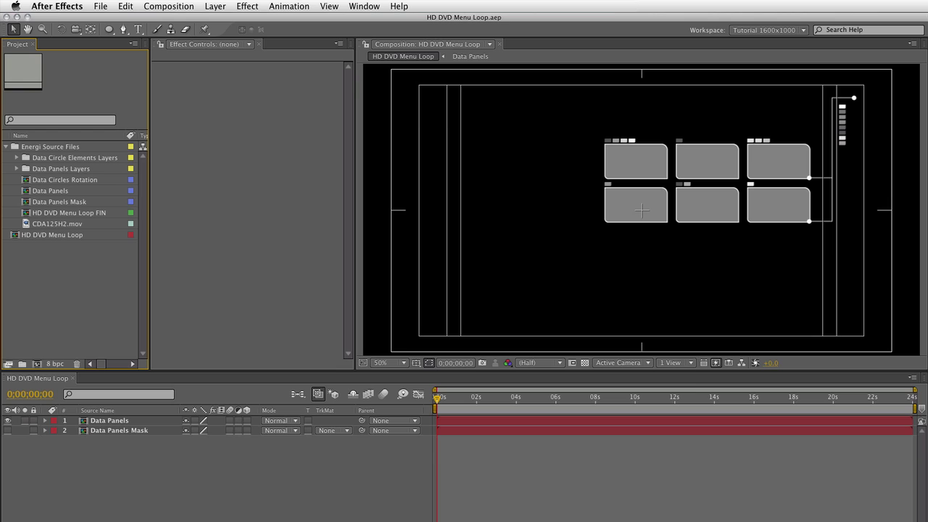
# Preview the comp maximized with and without safe-area guides, then select CDA125H2.mov (1920 x 1080, 29.97 fps)
pyautogui.click(218, 479)
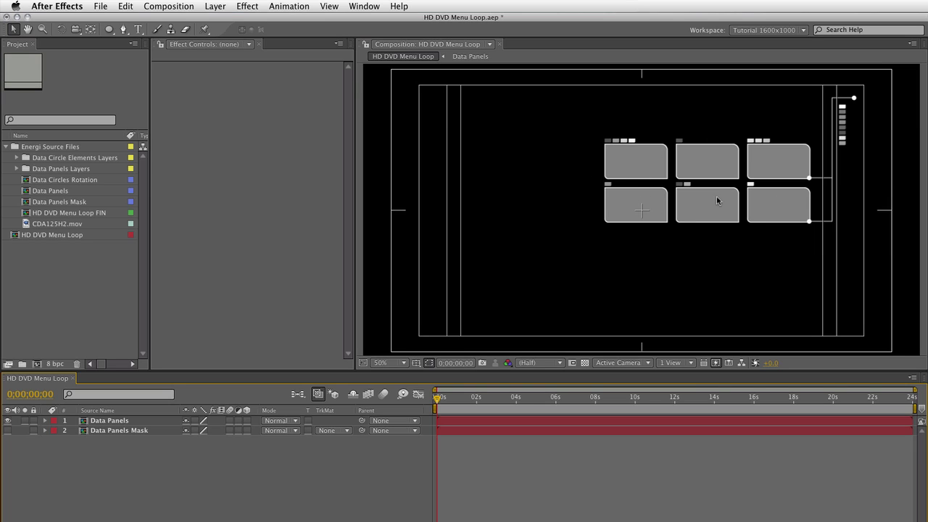
pyautogui.press('`')
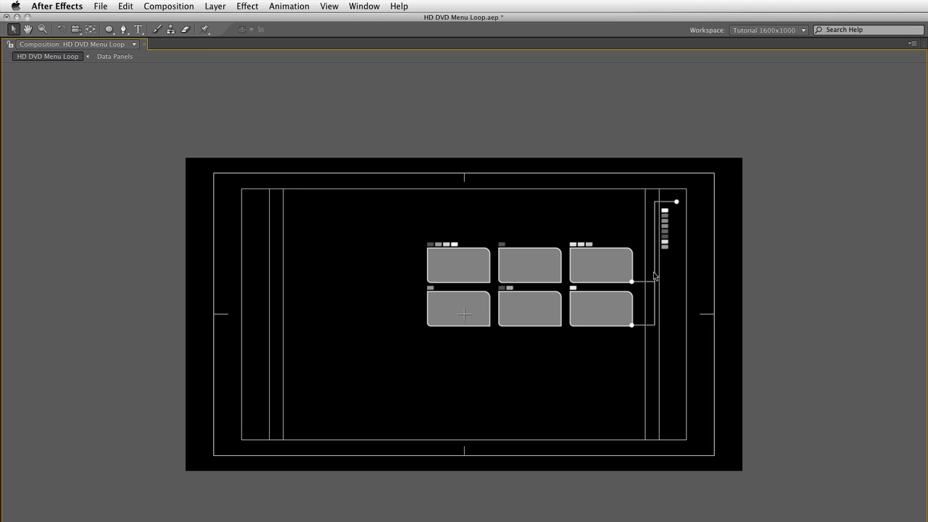
pyautogui.press("'")
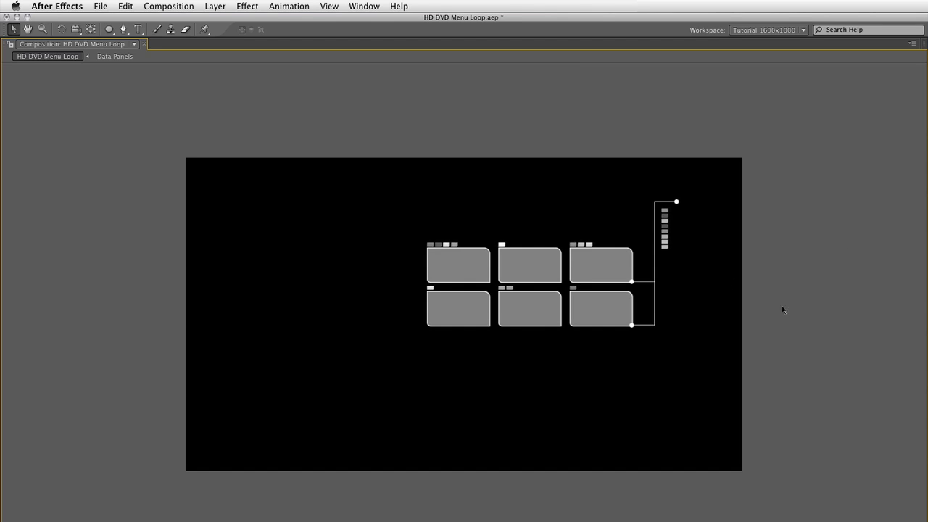
pyautogui.press("'")
pyautogui.press('`')
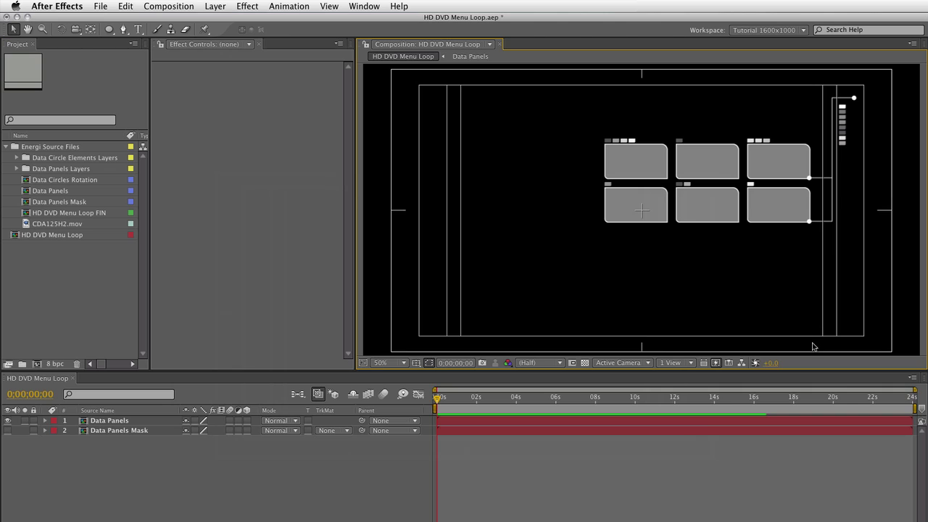
pyautogui.click(27, 225)
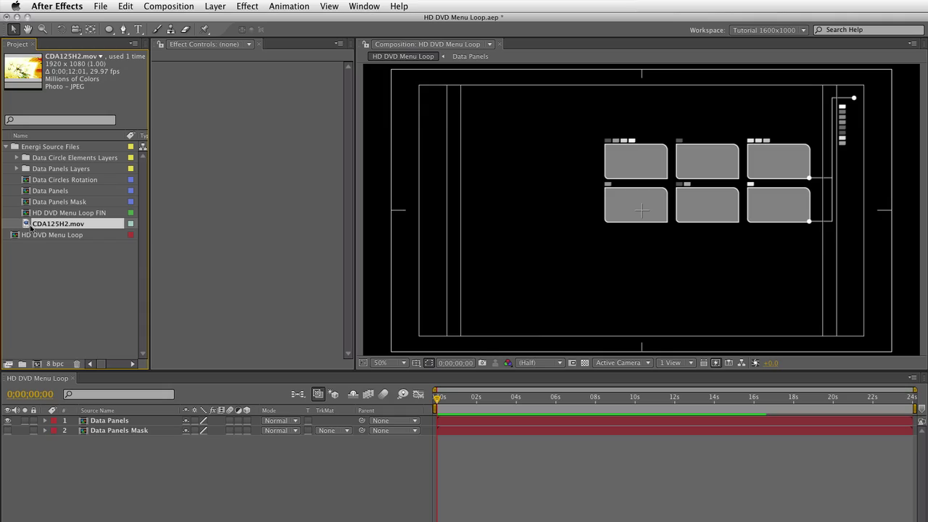
# Add CDA125H2.mov to HD DVD Menu Loop below the Data Panels layers and jump to its out point
pyautogui.moveTo(27, 227); pyautogui.dragTo(70, 461)
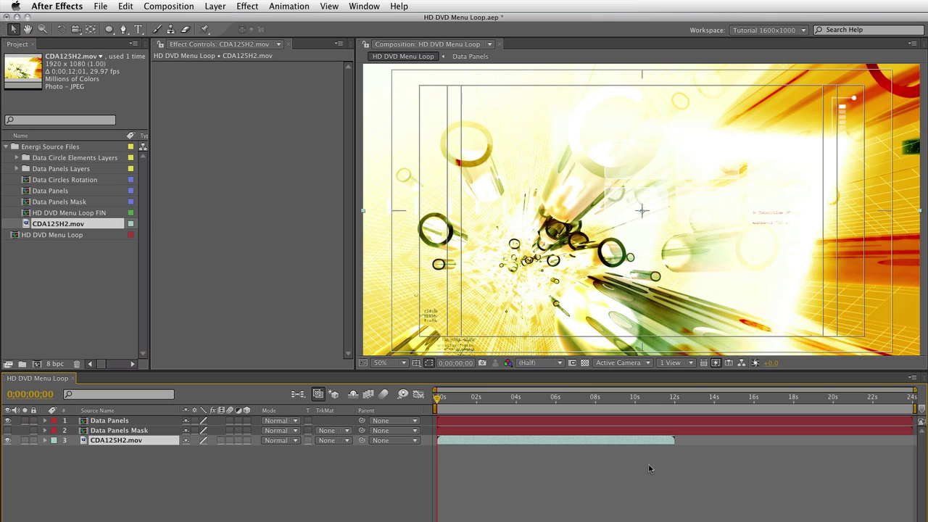
pyautogui.press('o')
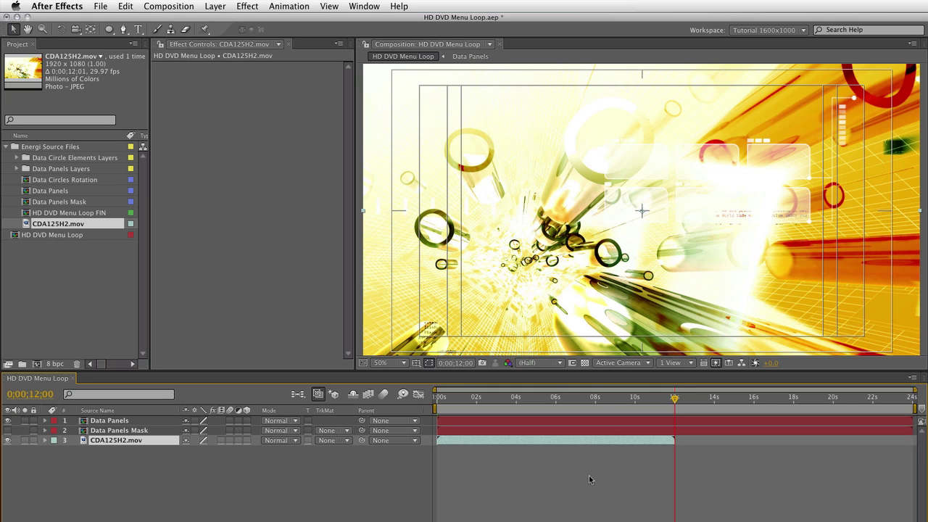
# Set the CDA125H2.mov footage interpretation to loop 2 times
pyautogui.click(9, 364)
pyautogui.click(443, 412)
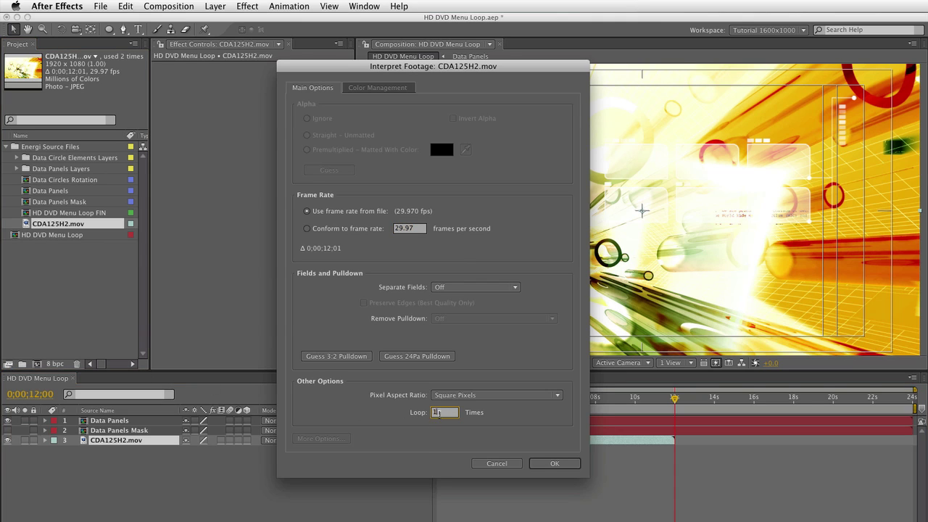
pyautogui.write('2')
pyautogui.click(554, 463)
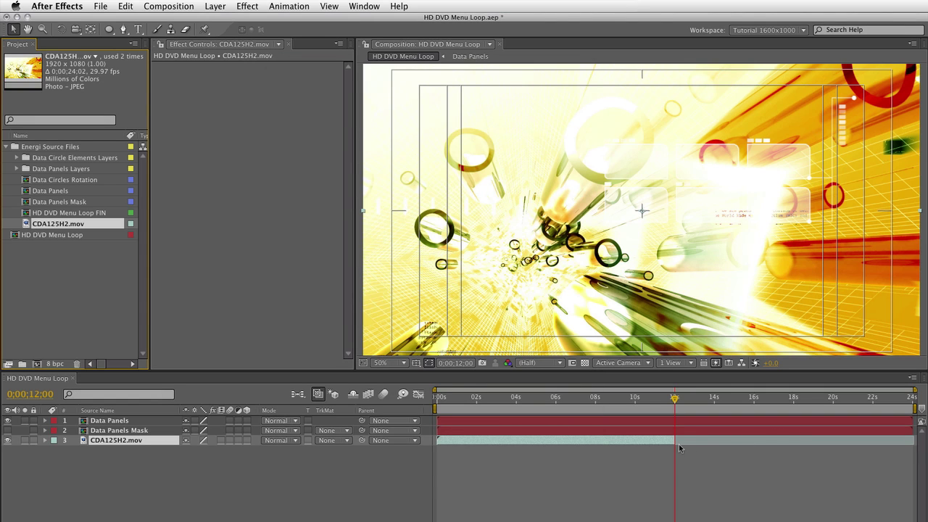
# Extend the footage layer to the 24-second comp end and compare its first and last frames
pyautogui.moveTo(674, 440); pyautogui.dragTo(922, 459)
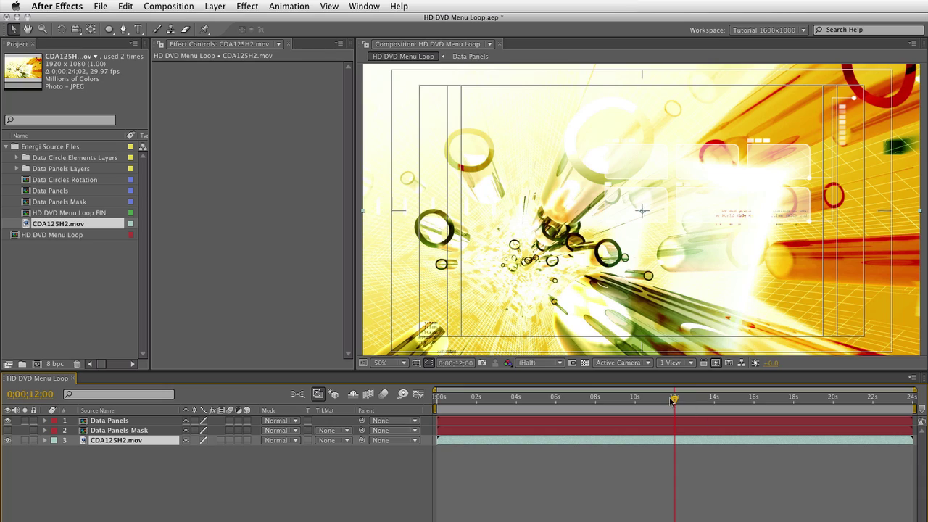
pyautogui.moveTo(674, 399)
pyautogui.mouseDown()
pyautogui.moveTo(666, 403)
pyautogui.moveTo(686, 404)
pyautogui.mouseUp()
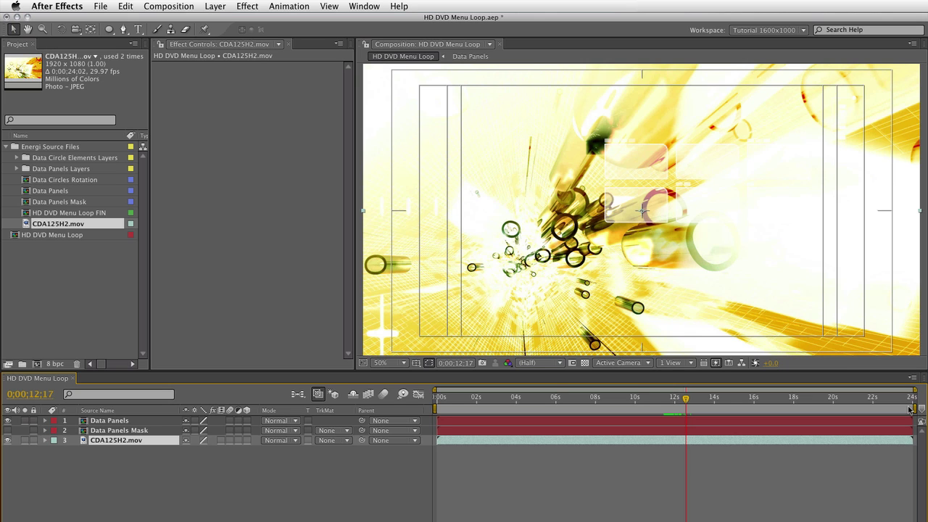
pyautogui.press('End')
pyautogui.press('Home')
pyautogui.press('End')
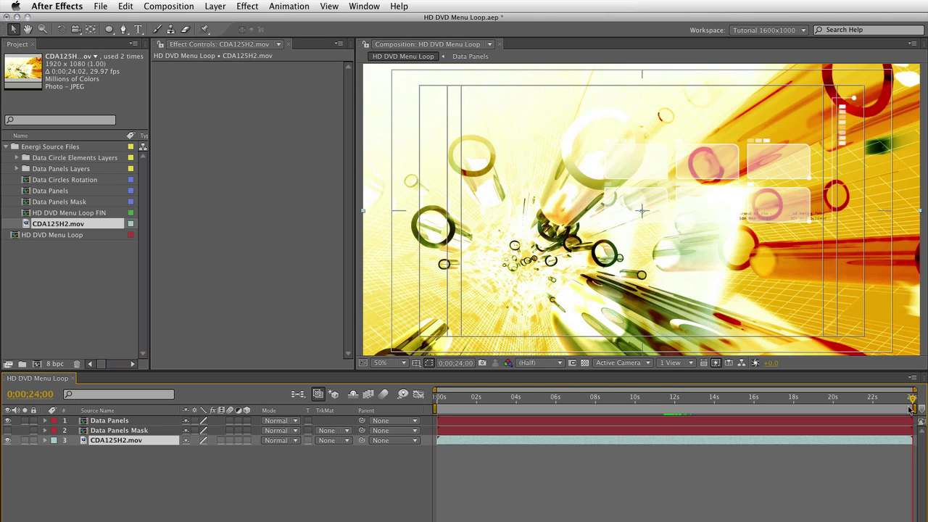
pyautogui.press('Home')
pyautogui.press('End')
pyautogui.press('Home')
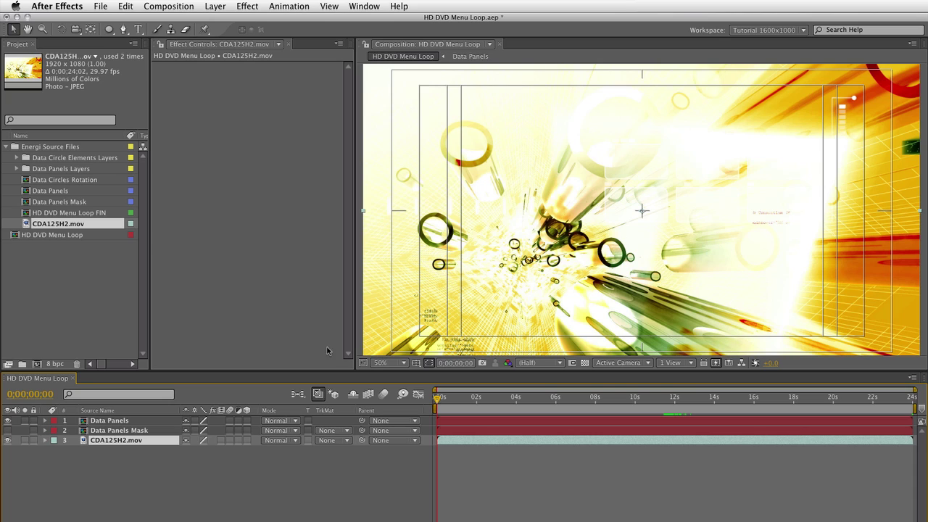
pyautogui.doubleClick(29, 181)
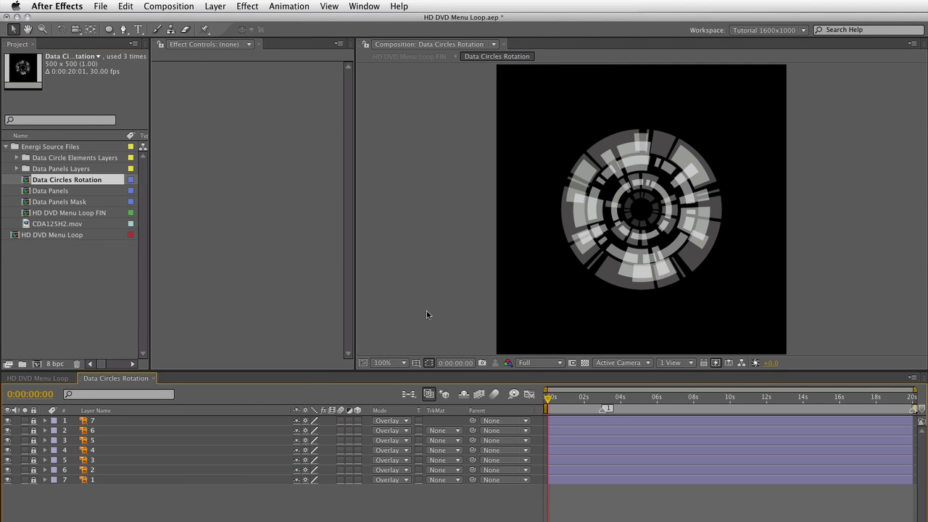
pyautogui.press('super+shift+j')
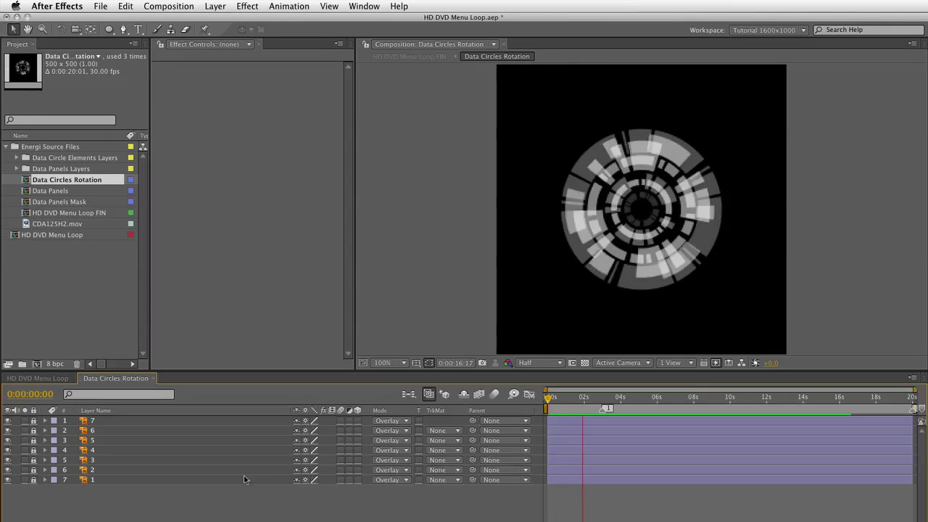
pyautogui.click(153, 378)
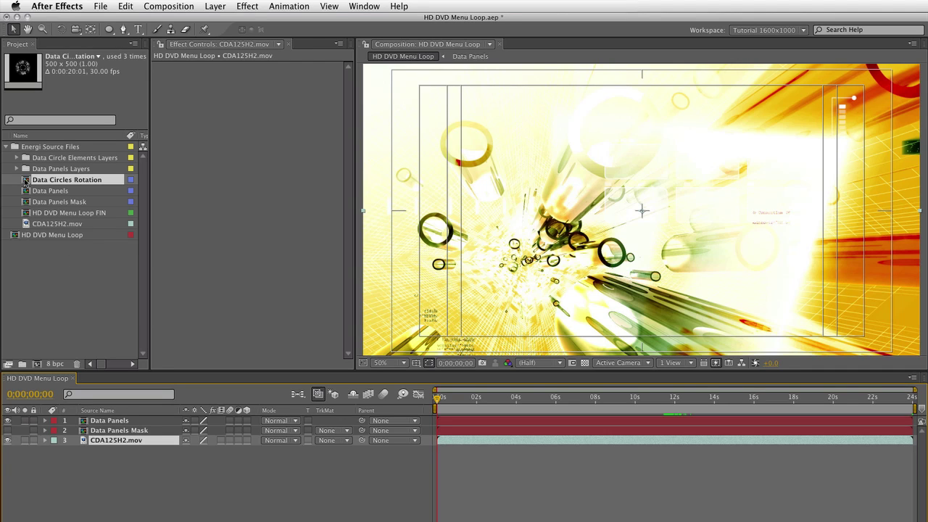
# Add the Data Circles Rotation comp as a layer and solo it
pyautogui.click(79, 294)
pyautogui.moveTo(88, 413); pyautogui.dragTo(82, 440)
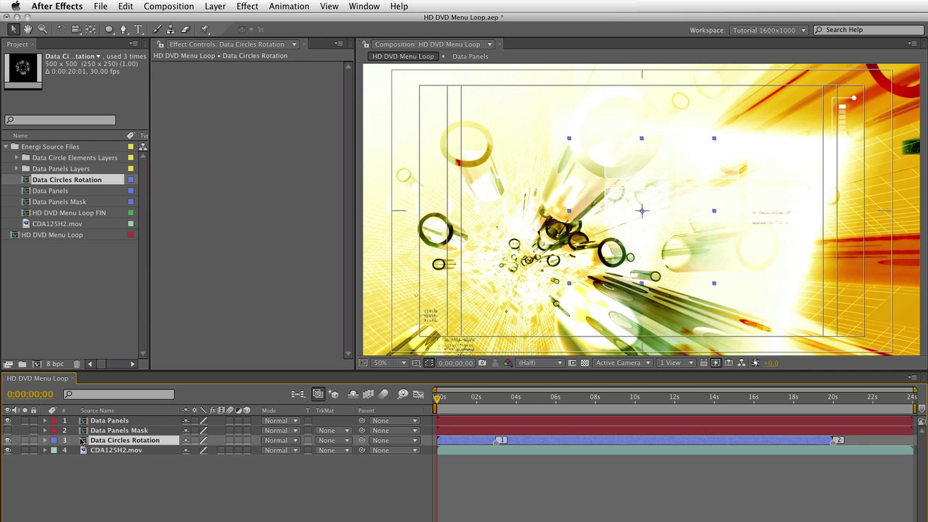
pyautogui.click(25, 440)
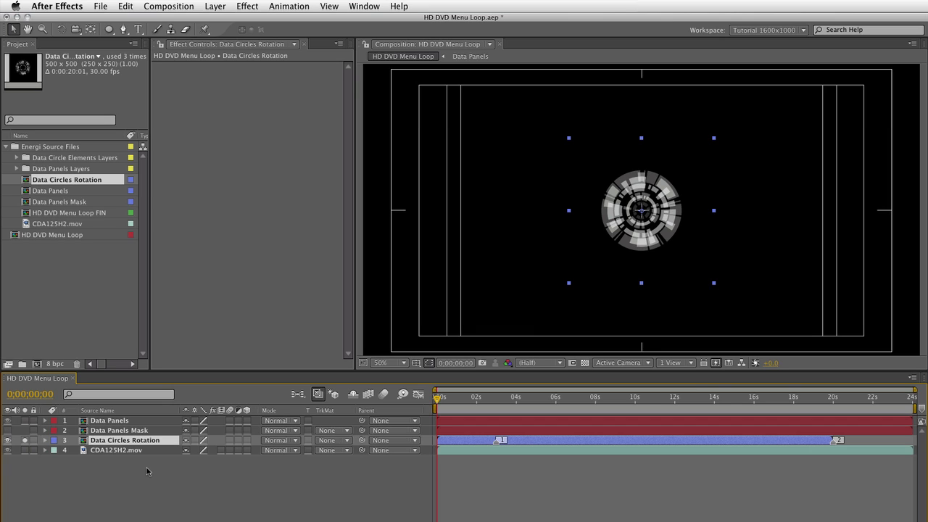
# Scale the Data Circles Rotation layer to 140% and enable Collapse Transformations
pyautogui.press('s')
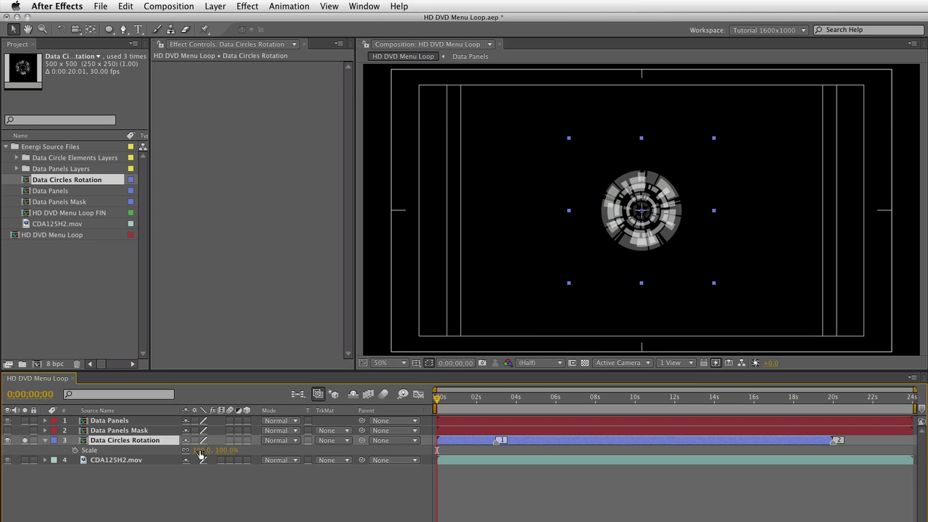
pyautogui.moveTo(202, 451); pyautogui.dragTo(227, 451)
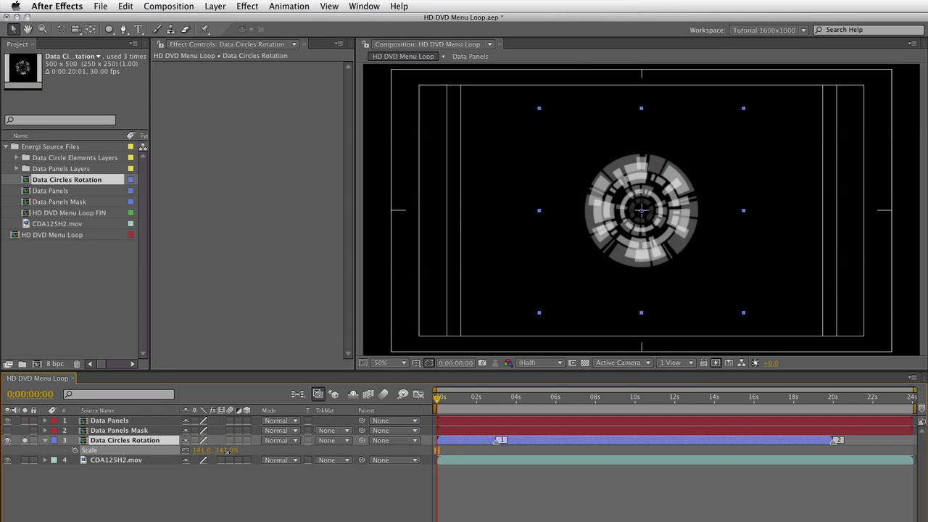
pyautogui.click(206, 451)
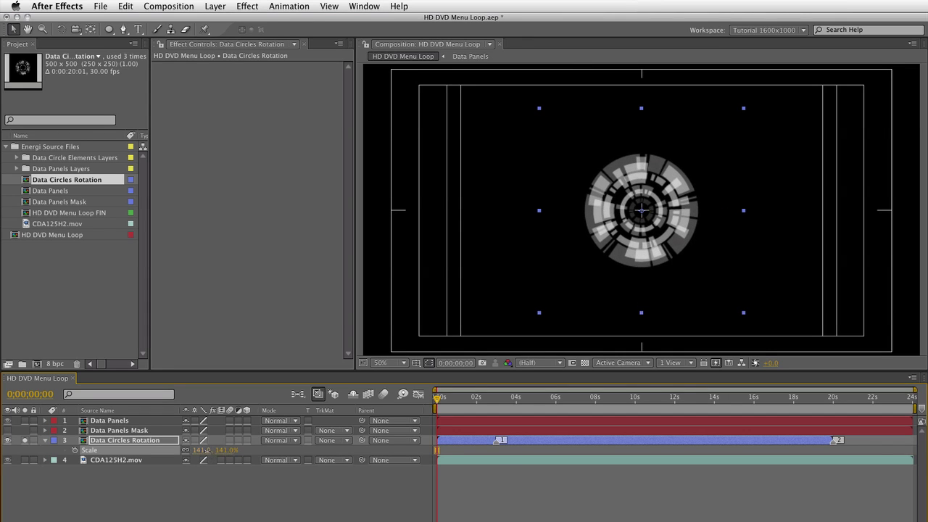
pyautogui.write('140')
pyautogui.press('Return')
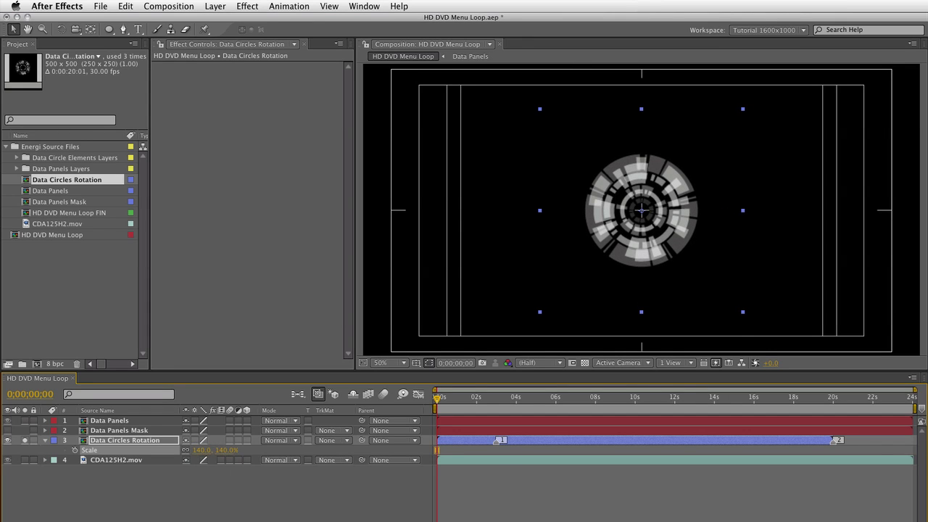
pyautogui.press('/')
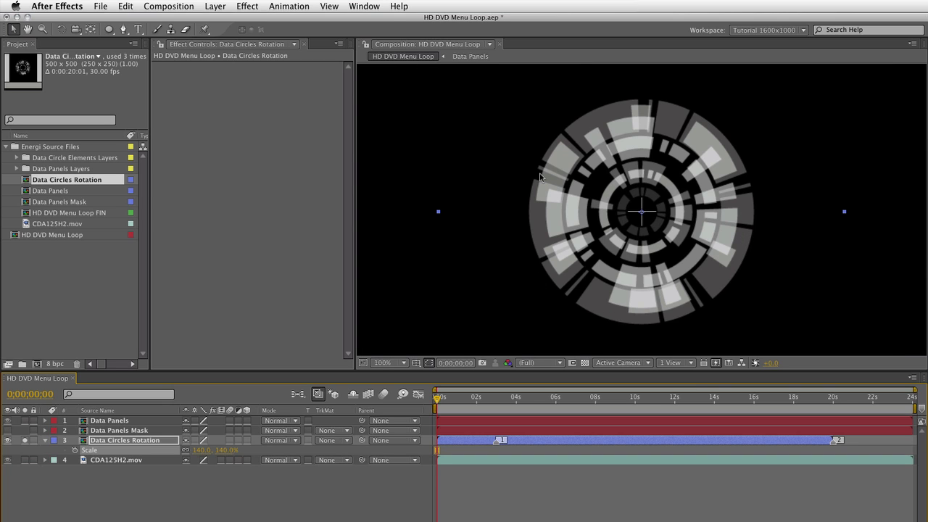
pyautogui.click(195, 440)
# Apply a Fill effect in deep red D20000 to the circles and turn off their Solo switch
pyautogui.click(248, 6)
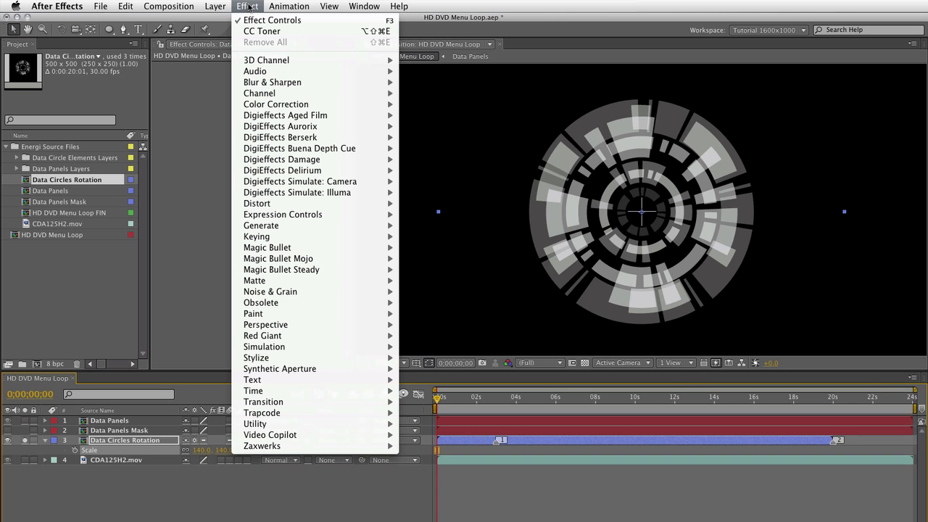
pyautogui.moveTo(348, 230)
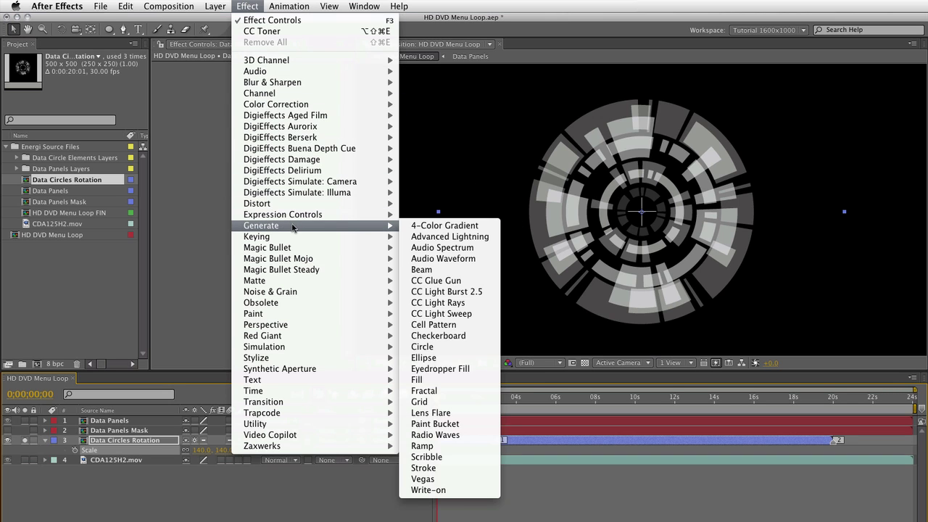
pyautogui.click(428, 380)
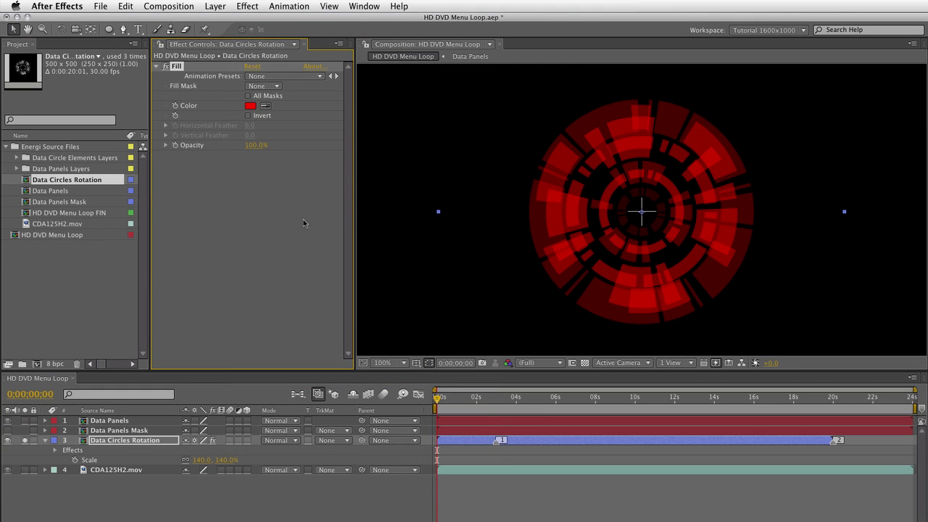
pyautogui.click(251, 107)
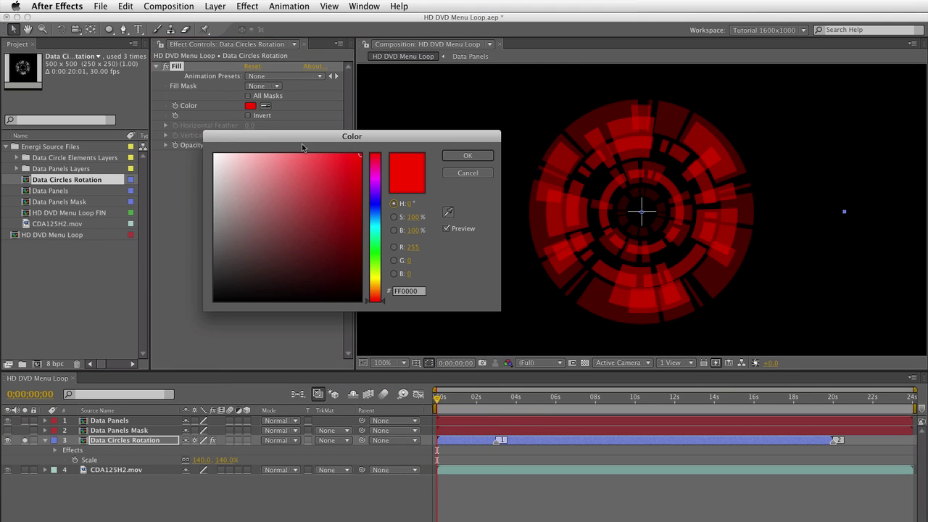
pyautogui.moveTo(360, 154); pyautogui.dragTo(366, 179)
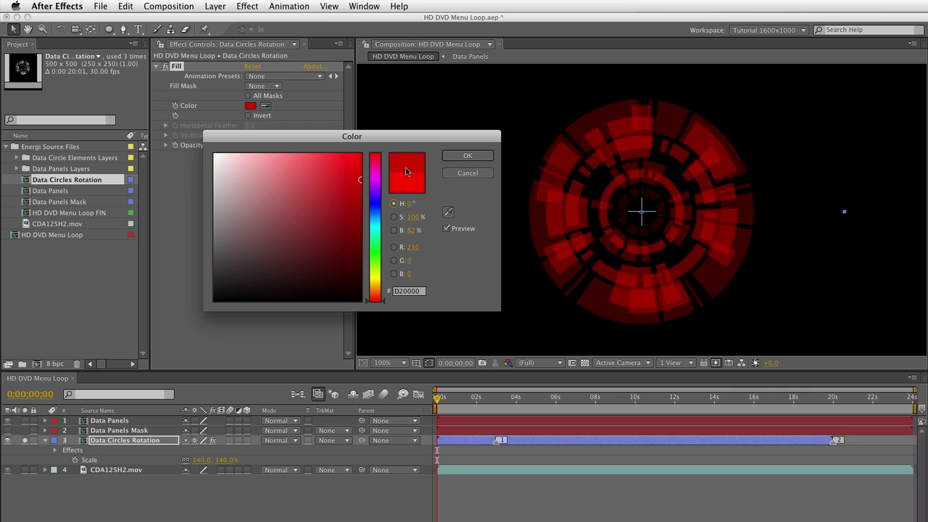
pyautogui.click(467, 156)
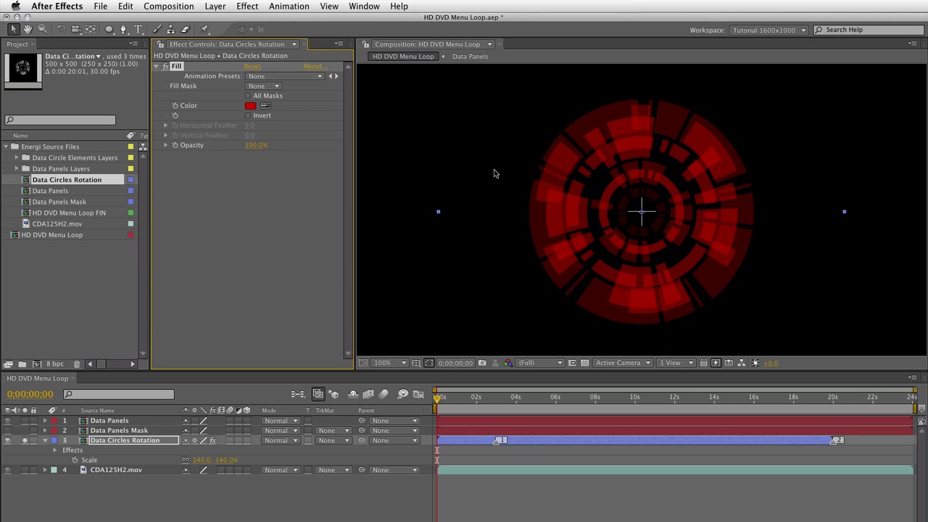
pyautogui.click(25, 441)
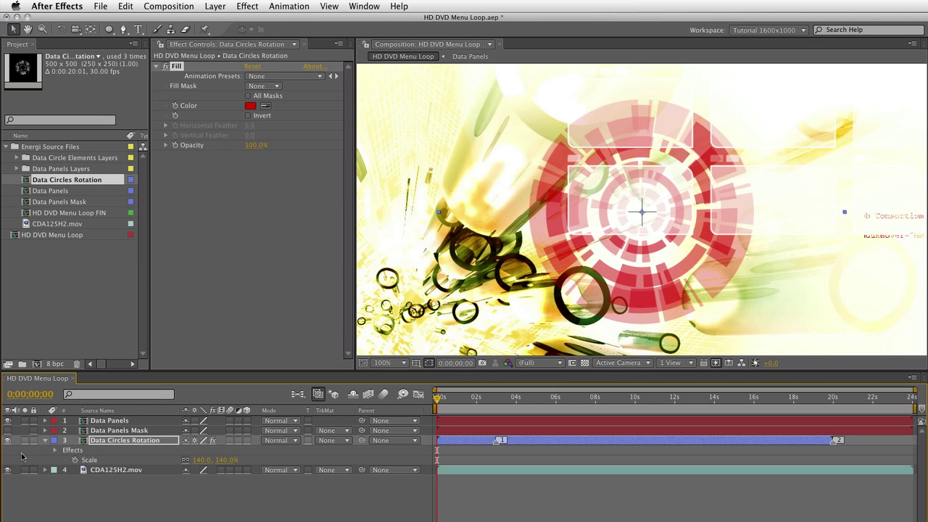
# Move the red circle to position 530, 720, left of the data panels
pyautogui.moveTo(605, 204); pyautogui.dragTo(461, 260)
pyautogui.press('p')
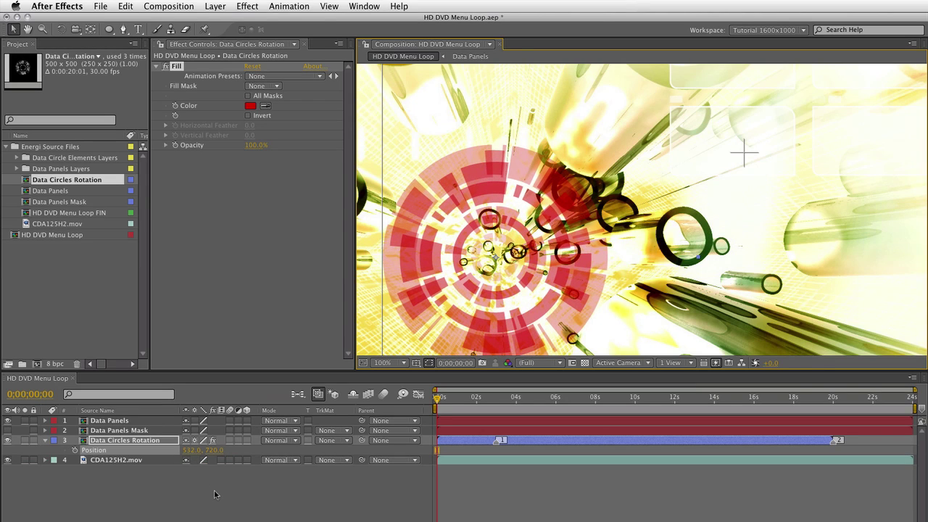
pyautogui.press('Left')
pyautogui.press('Left')
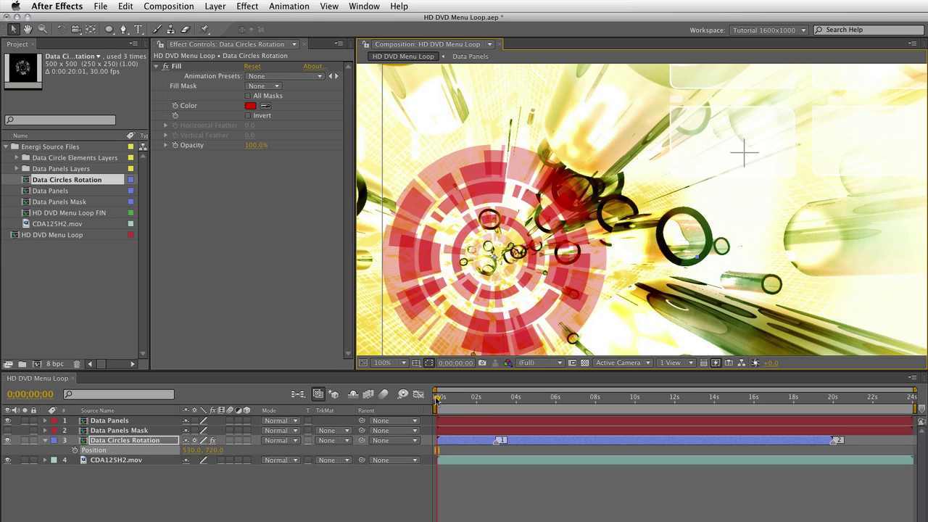
# Scrub the circle animation at 50% zoom with the frame recentred, then deselect the Position keyframe
pyautogui.moveTo(436, 400); pyautogui.dragTo(461, 399)
pyautogui.press(',')
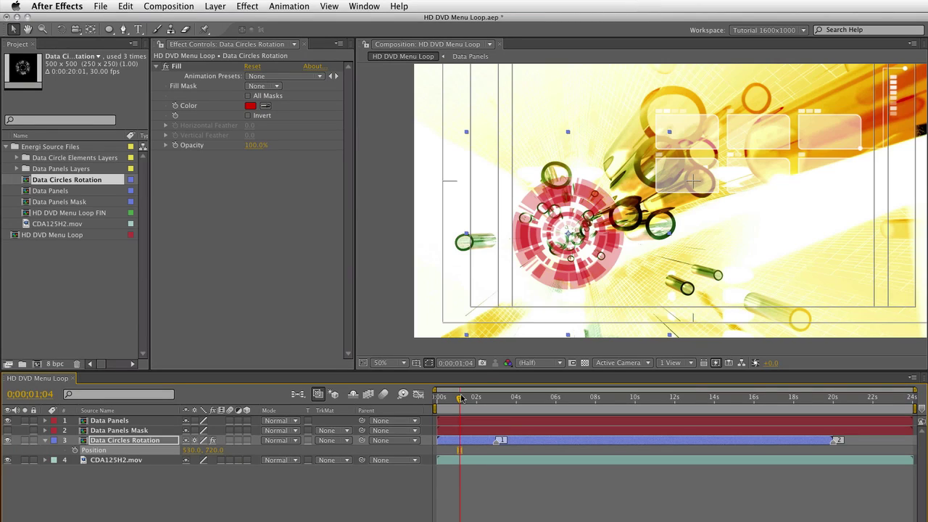
pyautogui.press('h')
pyautogui.moveTo(692, 216); pyautogui.dragTo(643, 238)
pyautogui.press('v')
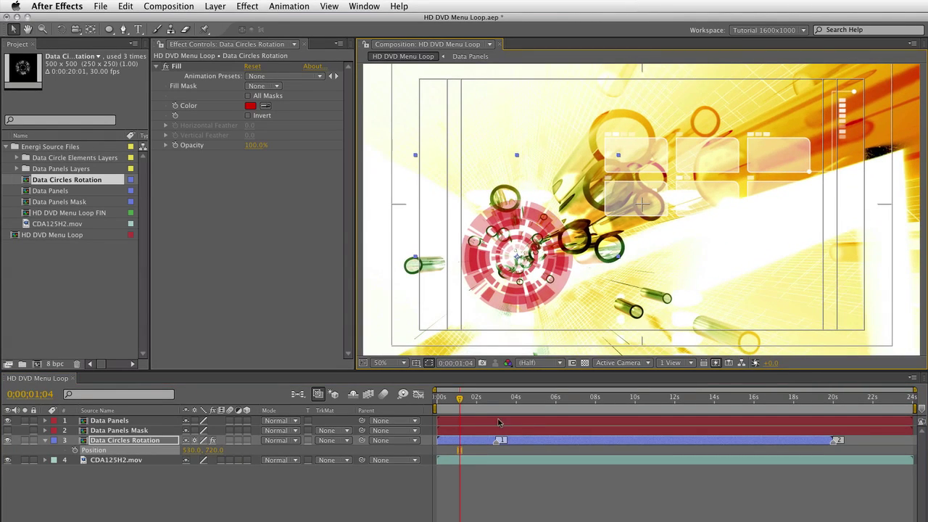
pyautogui.moveTo(461, 399); pyautogui.dragTo(466, 404)
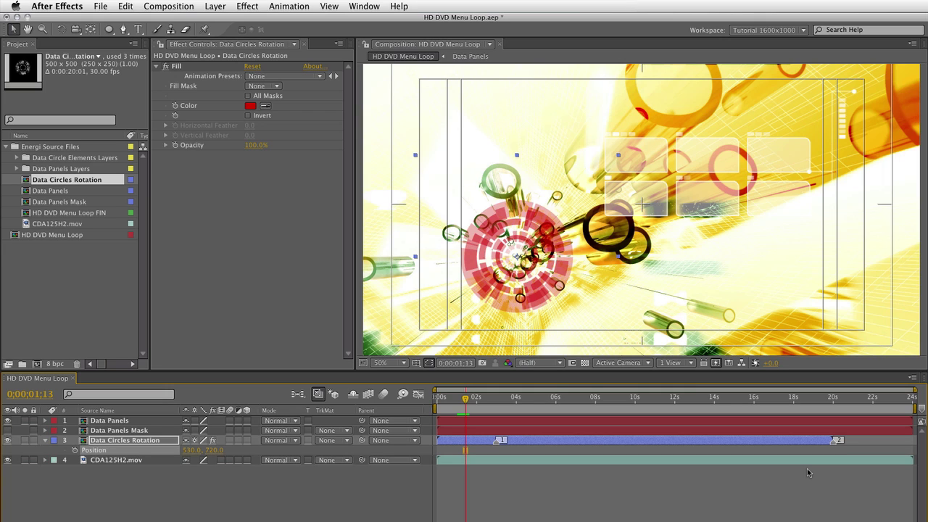
pyautogui.click(137, 444)
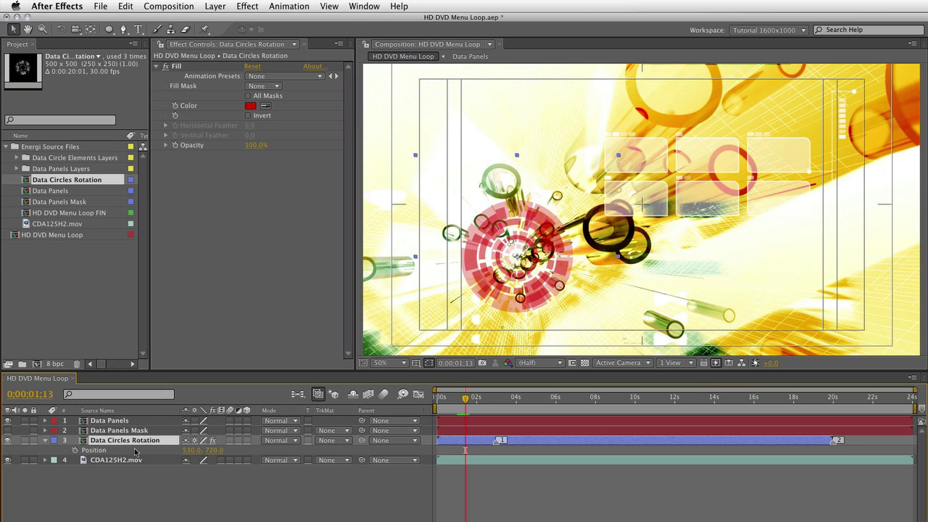
# Enable Time Remapping on the Data Circles Rotation layer
pyautogui.click(217, 7)
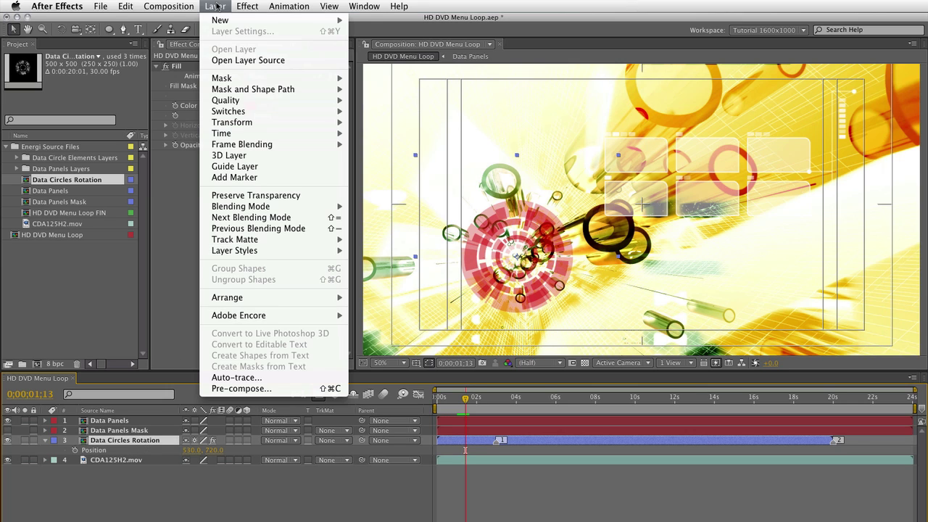
pyautogui.moveTo(265, 135)
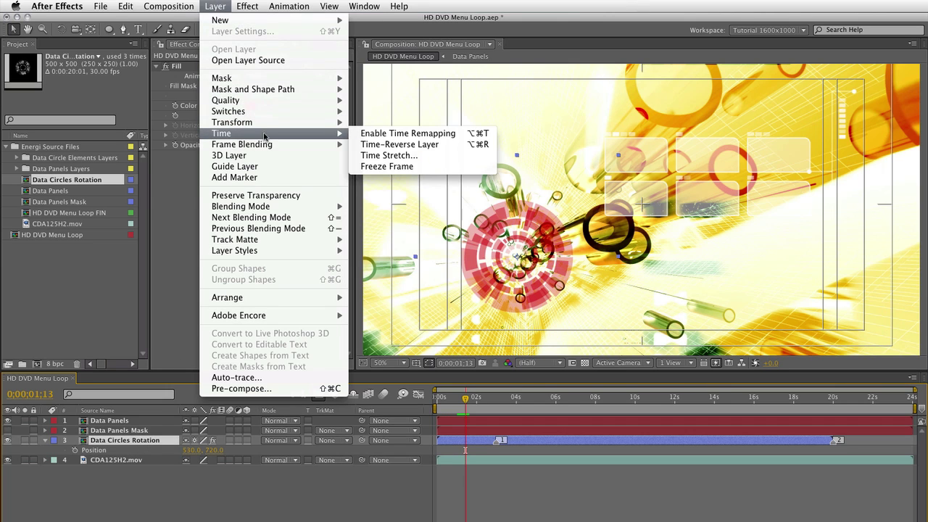
pyautogui.click(361, 134)
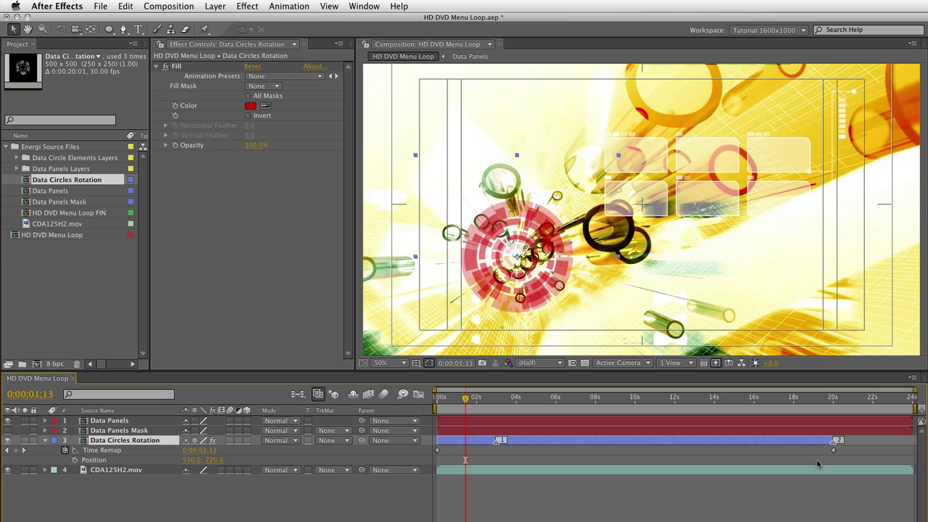
# Extend the circle layer to the comp end and move its last Time Remap keyframe to 24s
pyautogui.press('End')
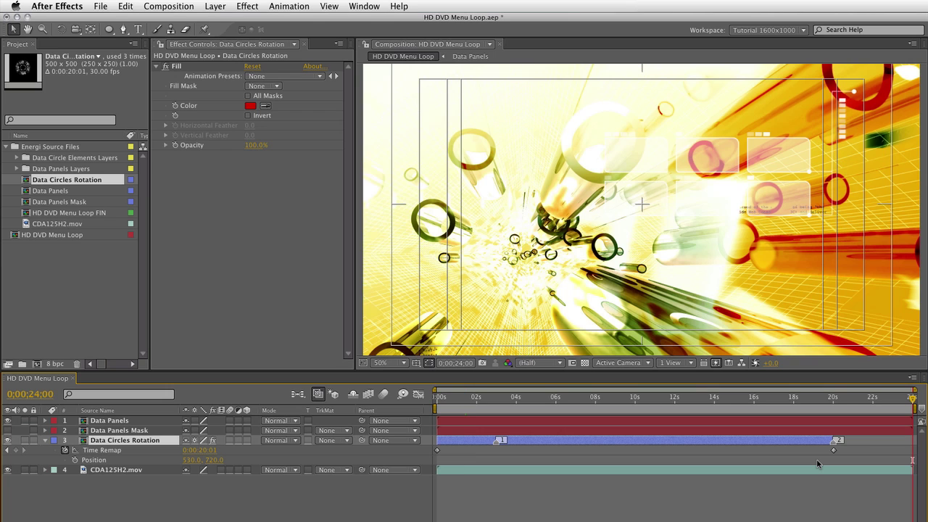
pyautogui.hotkey('alt', ']')
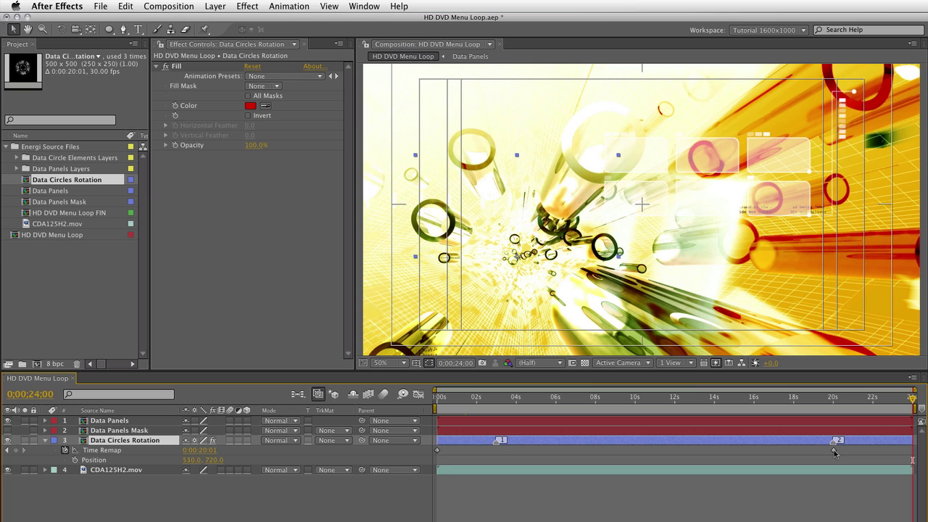
pyautogui.click(834, 452)
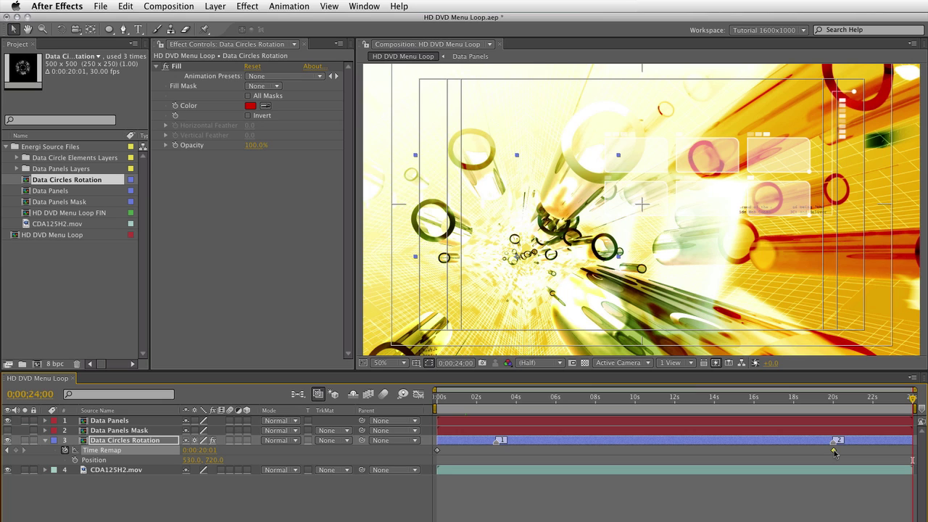
pyautogui.moveTo(834, 452); pyautogui.dragTo(913, 459)
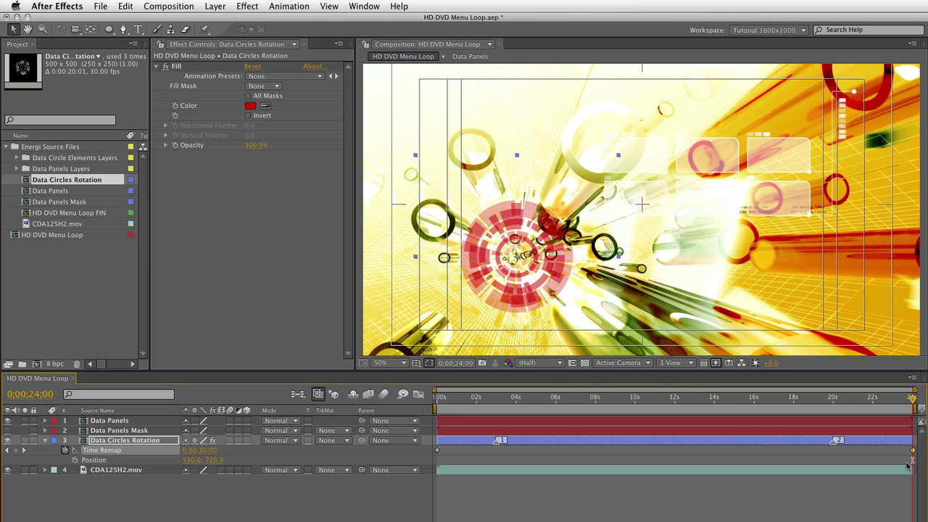
# Compare the comp's first and last frames to check for a seamless loop
pyautogui.press('Home')
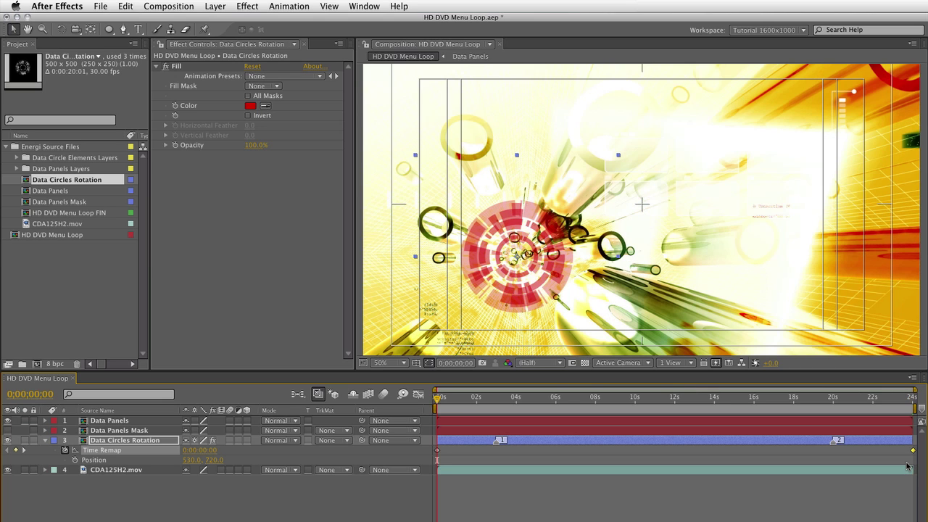
pyautogui.press('End')
pyautogui.press('Home')
pyautogui.press('End')
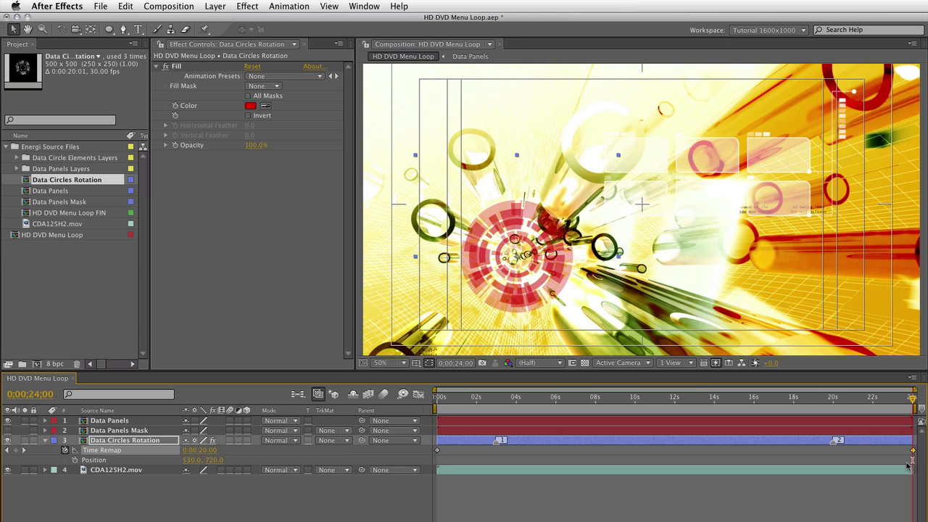
pyautogui.press('Home')
pyautogui.press('End')
# Duplicate the Data Circles Rotation layer
pyautogui.click(154, 504)
pyautogui.click(142, 442)
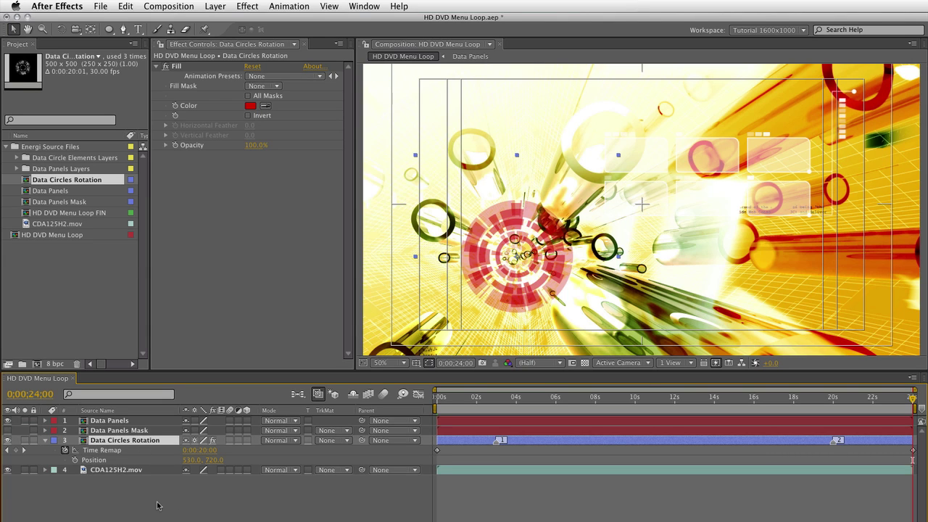
pyautogui.press('super+d')
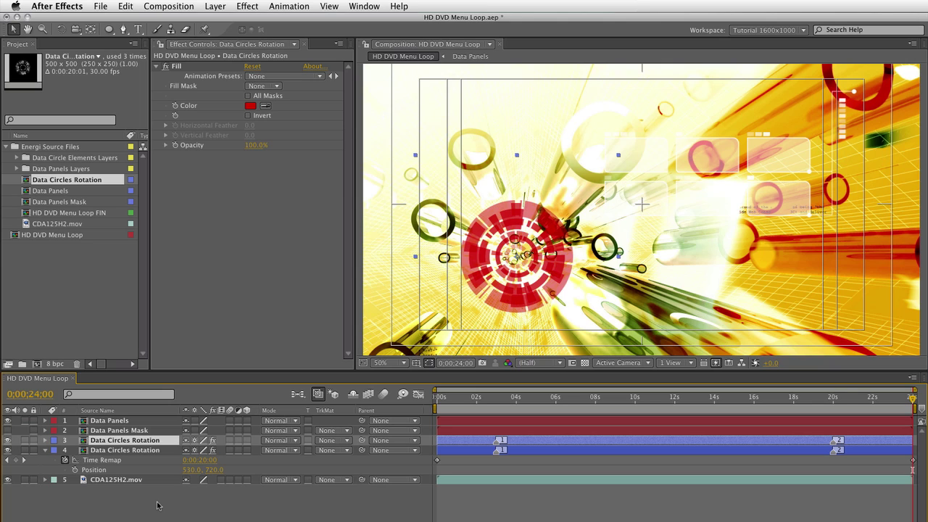
# Make a third Data Circles Rotation copy and scale the top one to 2430%
pyautogui.click(137, 516)
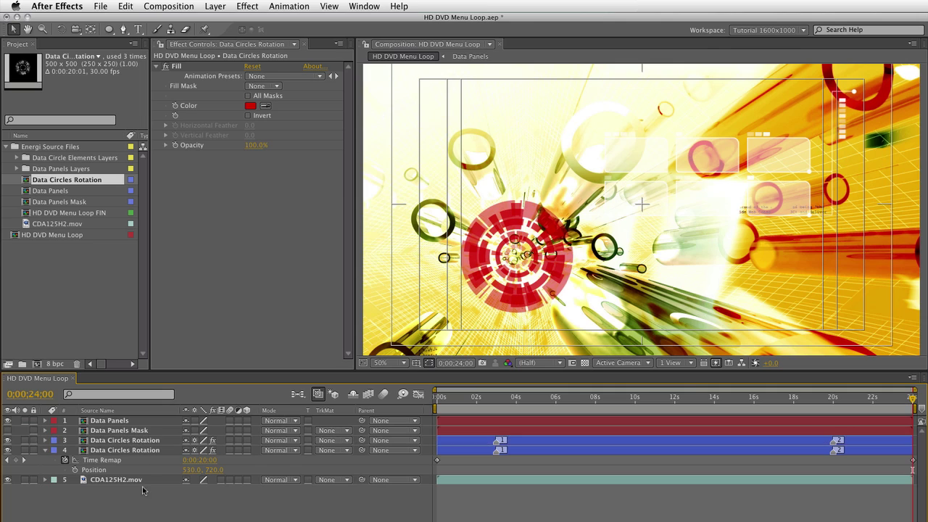
pyautogui.click(144, 443)
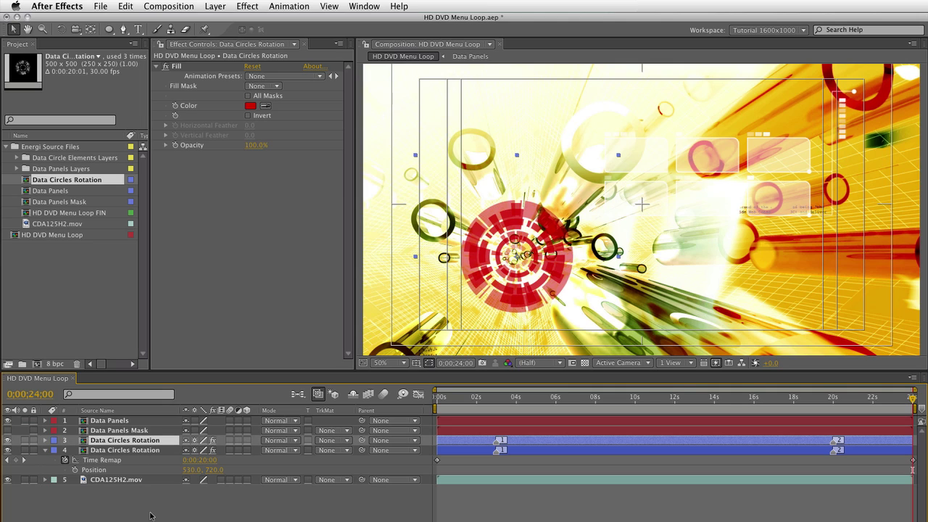
pyautogui.press('super+d')
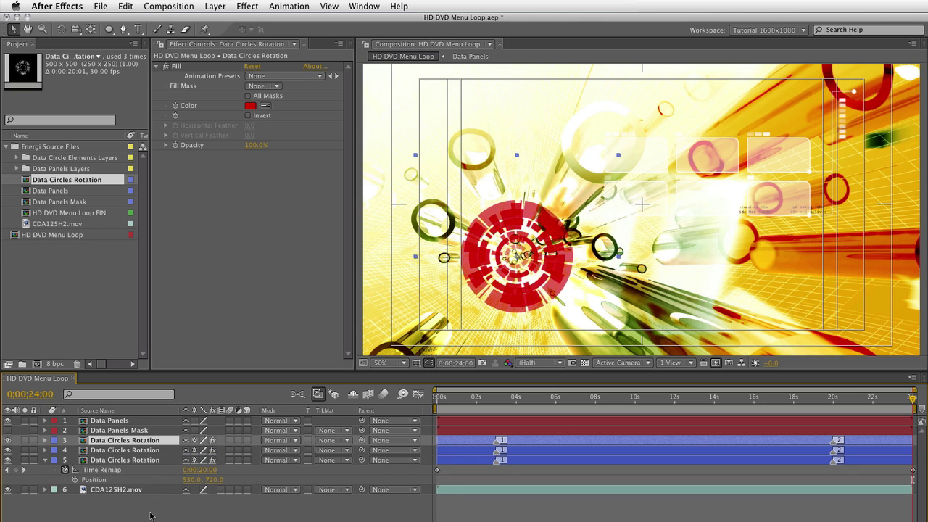
pyautogui.press('s')
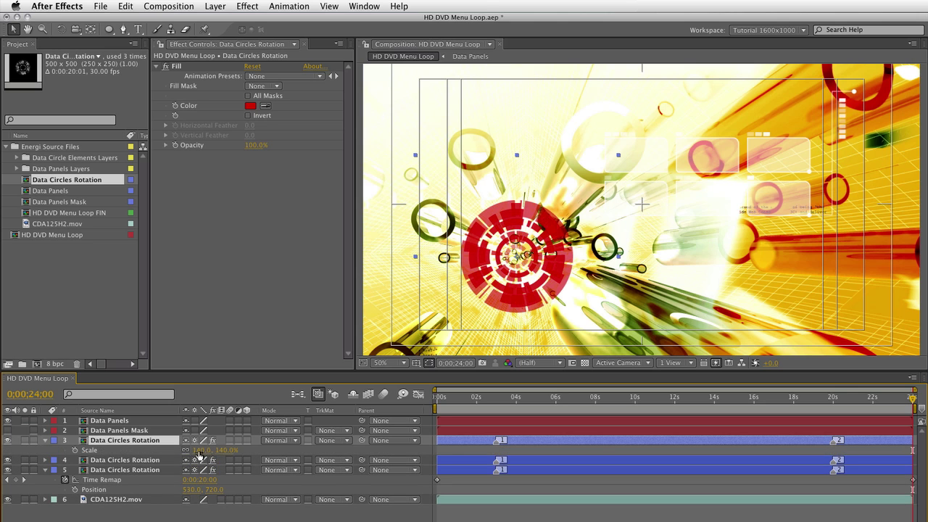
pyautogui.moveTo(200, 454); pyautogui.dragTo(327, 446)
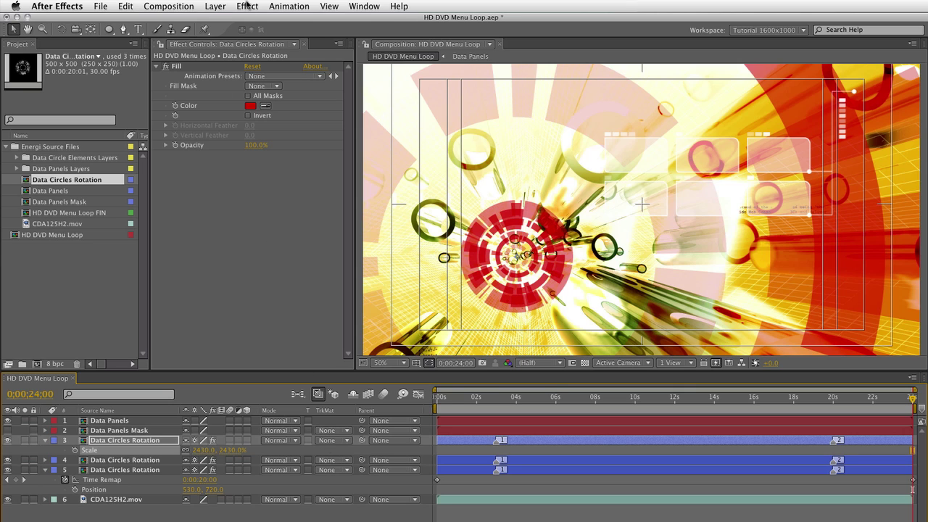
# Add a Fast Blur with Blurriness 30 to the enlarged top circle layer
pyautogui.click(247, 6)
pyautogui.moveTo(277, 85)
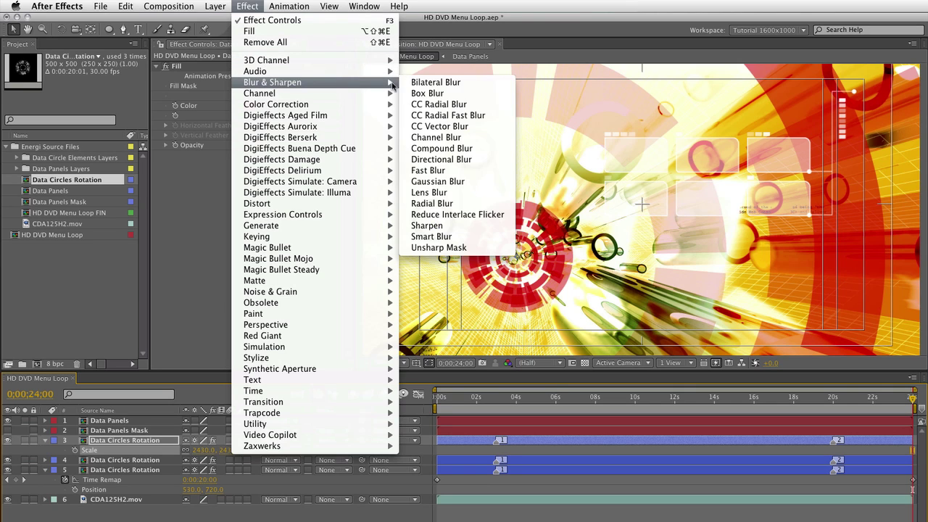
pyautogui.click(418, 171)
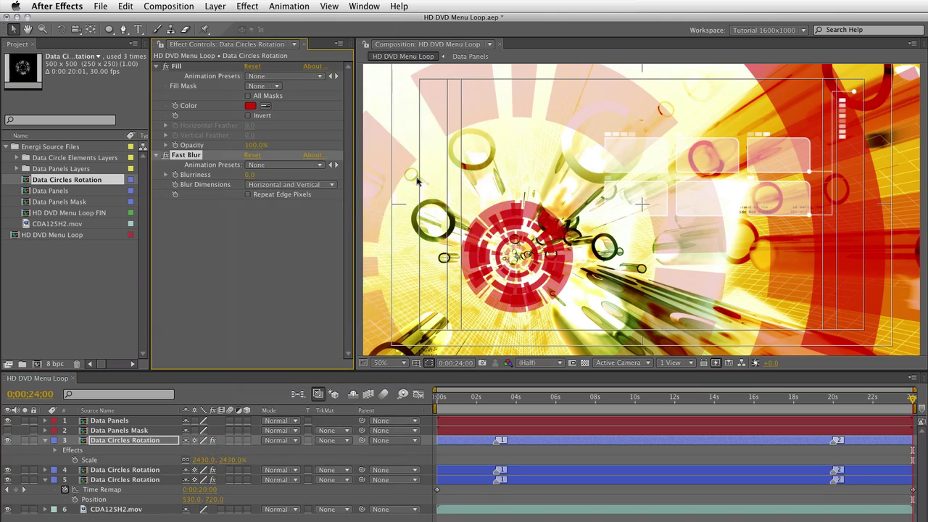
pyautogui.click(252, 175)
pyautogui.write('30')
pyautogui.press('Return')
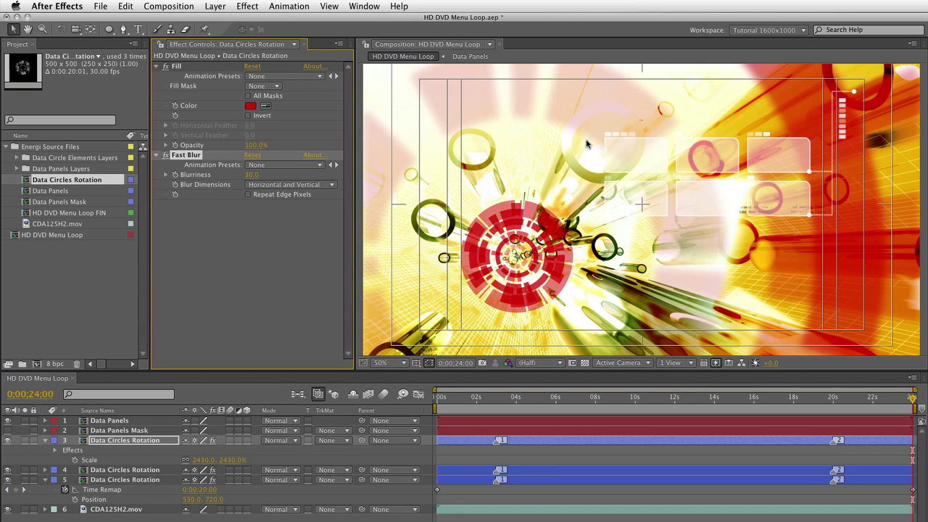
# Turn on Repeat Edge Pixels for the Fast Blur and play a preview
pyautogui.press('`')
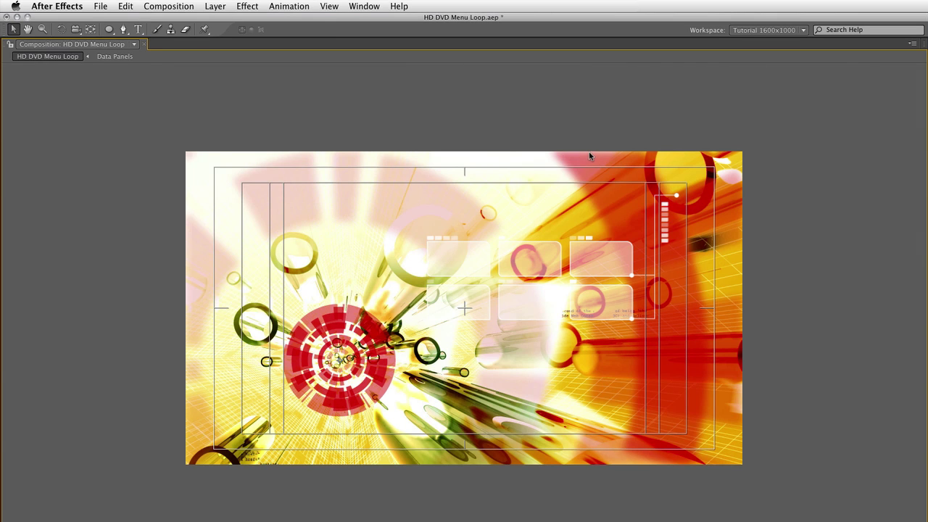
pyautogui.press('`')
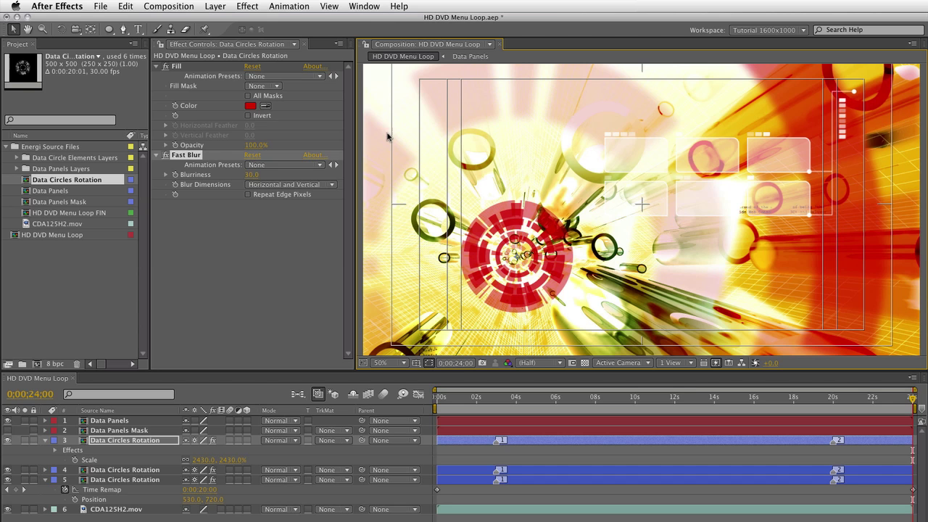
pyautogui.click(248, 195)
pyautogui.press('`')
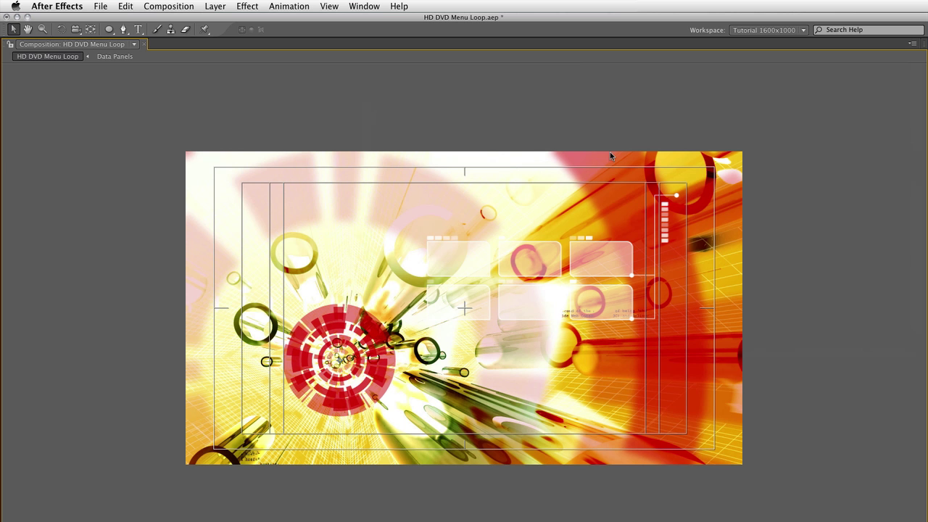
pyautogui.press('`')
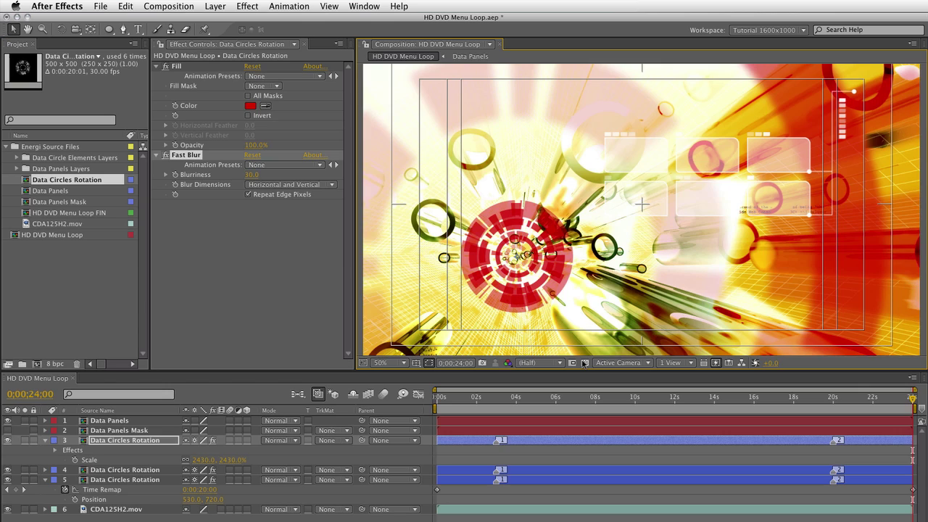
pyautogui.press('space')
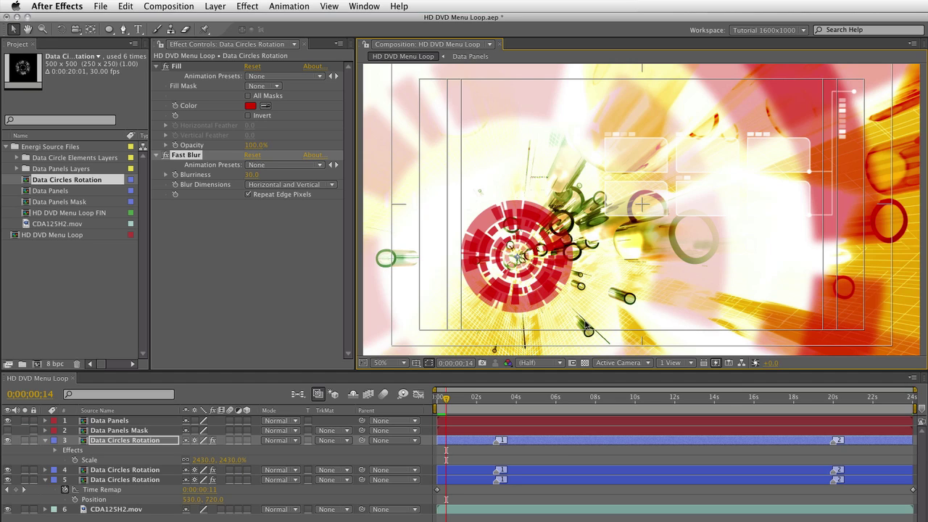
# Collapse the expanded layers and select the CDA125H2.mov background layer
pyautogui.click(46, 440)
pyautogui.click(46, 460)
pyautogui.click(109, 512)
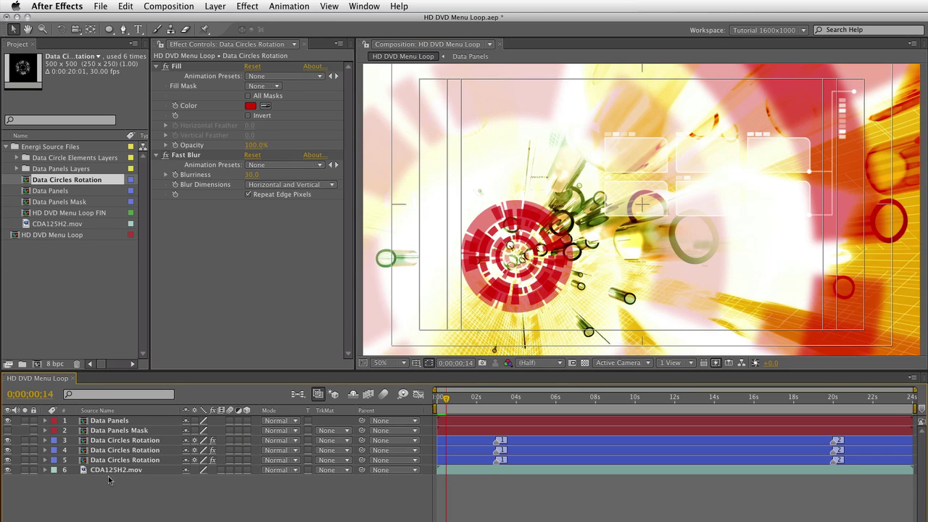
pyautogui.click(103, 471)
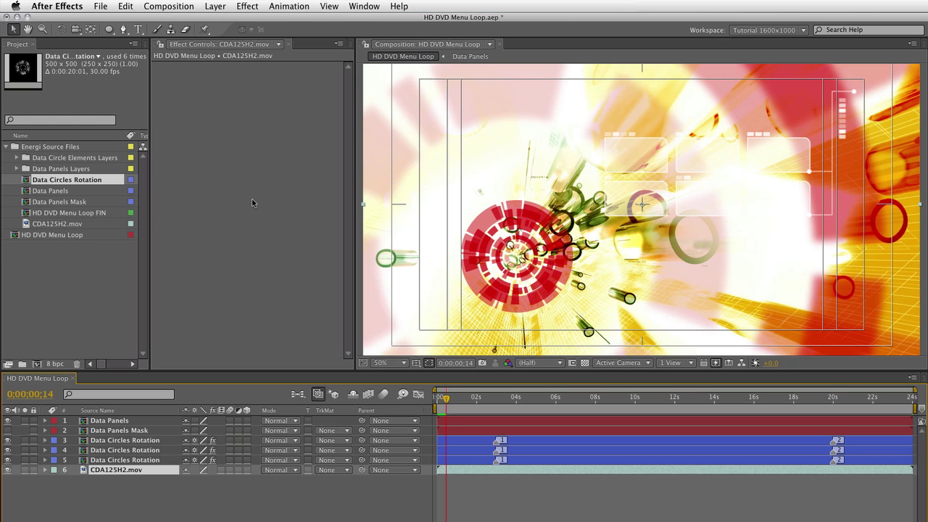
# Apply Hue/Saturation to the footage with Master Saturation at -100
pyautogui.click(247, 6)
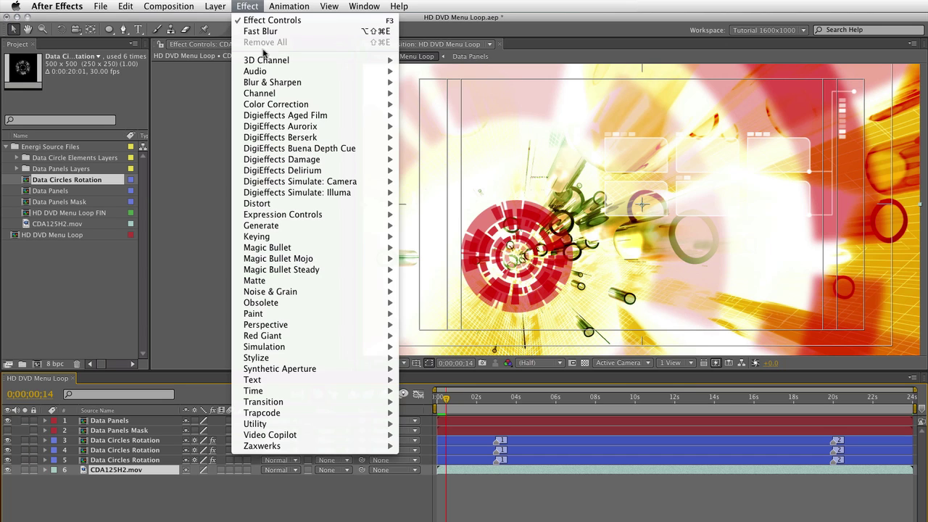
pyautogui.moveTo(277, 106)
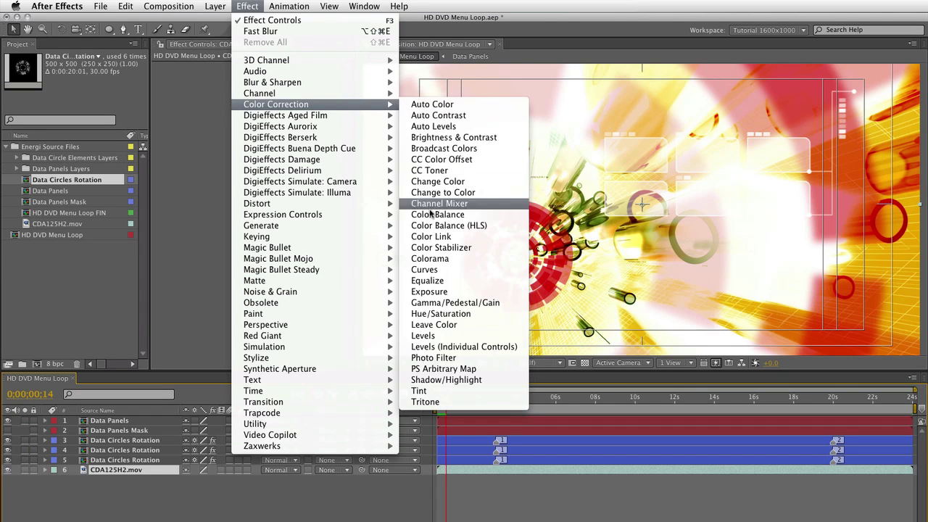
pyautogui.click(454, 314)
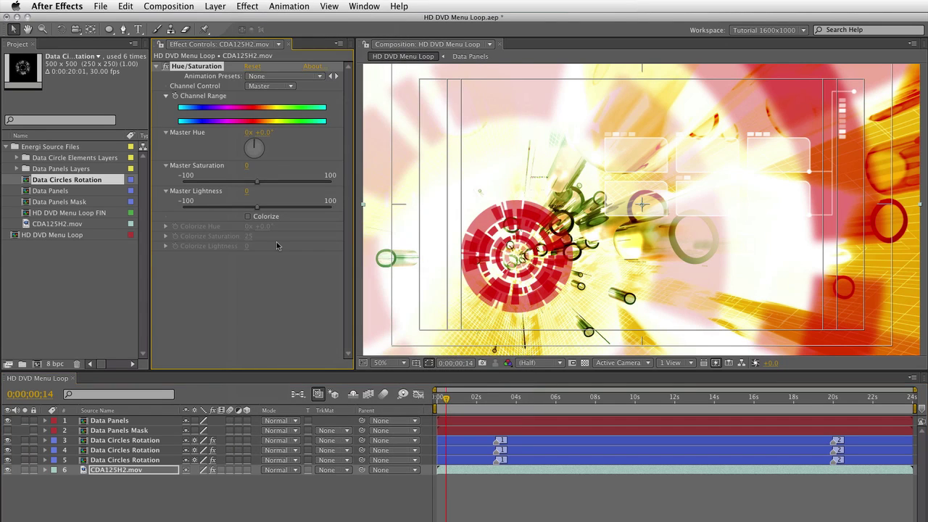
pyautogui.moveTo(257, 182); pyautogui.dragTo(182, 182)
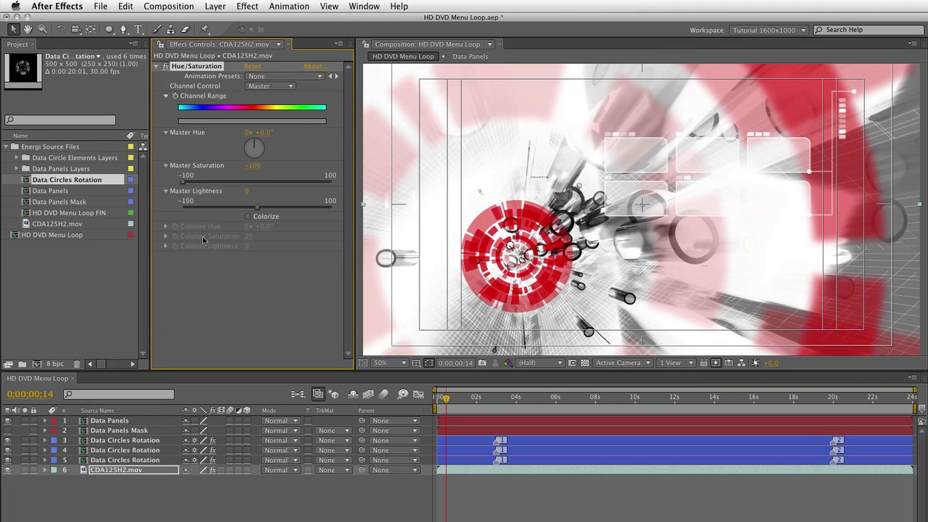
# Collapse Hue/Saturation and apply Channel > Invert to the CDA125H2.mov background
pyautogui.click(155, 66)
pyautogui.click(246, 6)
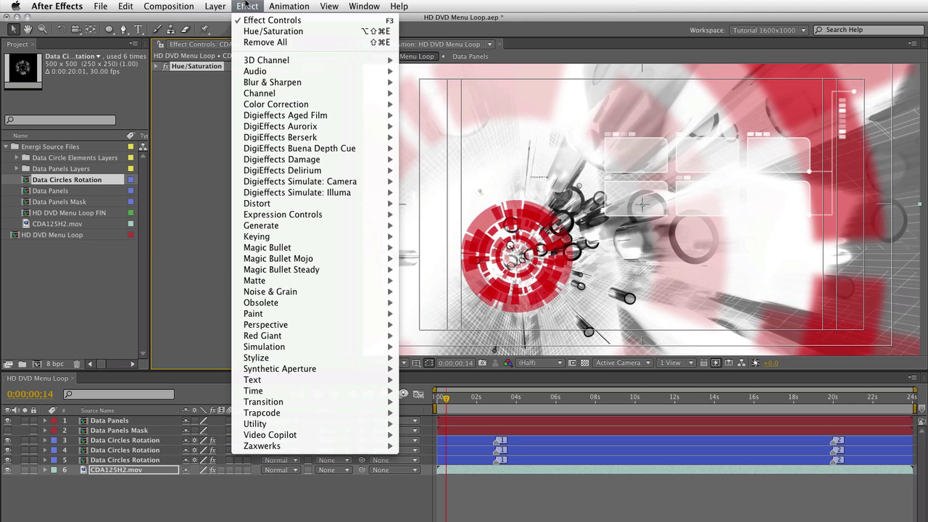
pyautogui.moveTo(363, 94)
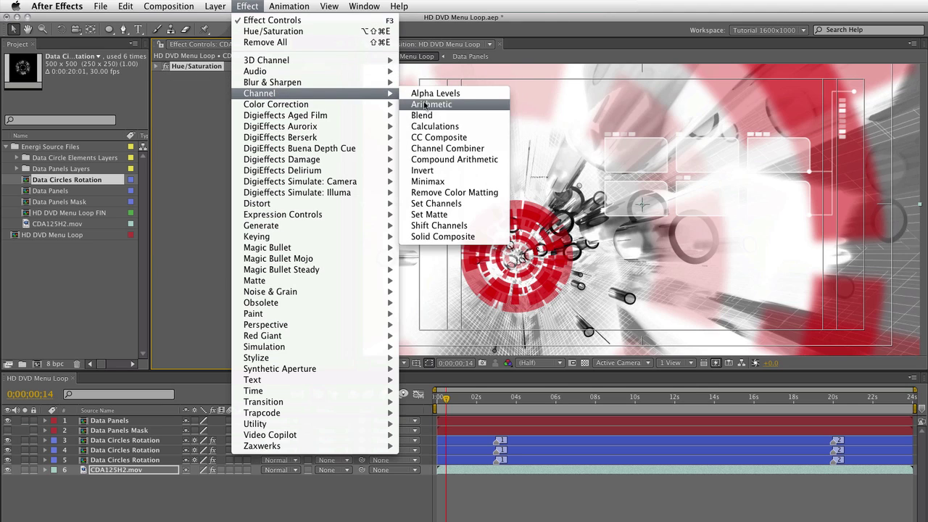
pyautogui.click(457, 171)
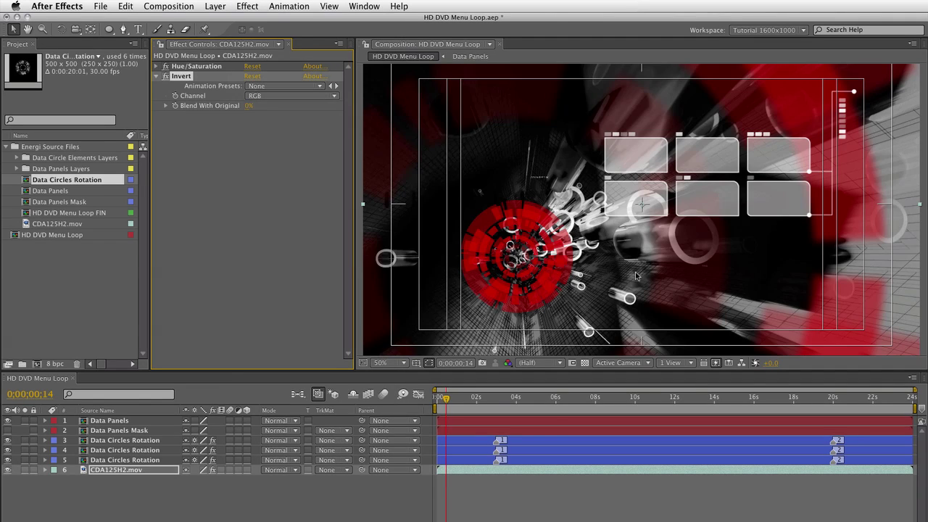
pyautogui.press('`')
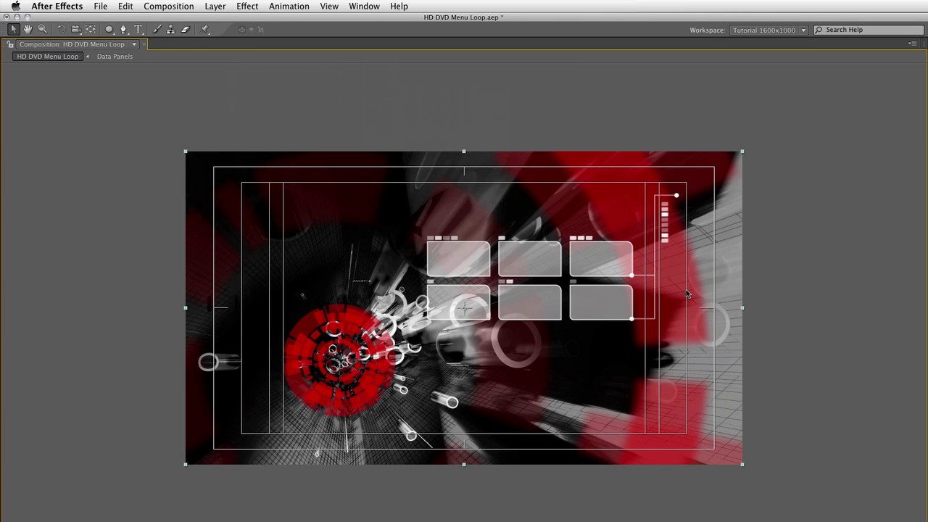
pyautogui.press('`')
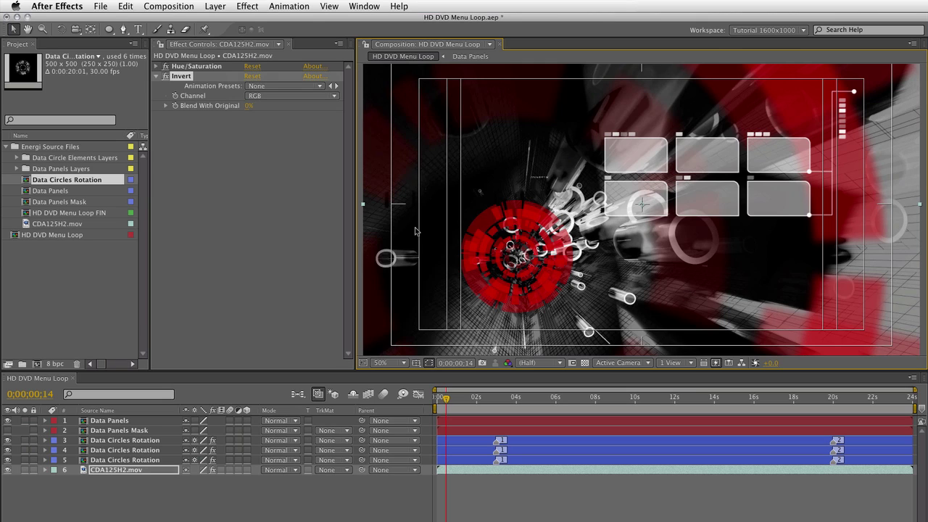
# Add Levels with gamma 0.75, then collapse the Invert and Levels settings
pyautogui.click(247, 7)
pyautogui.moveTo(339, 107)
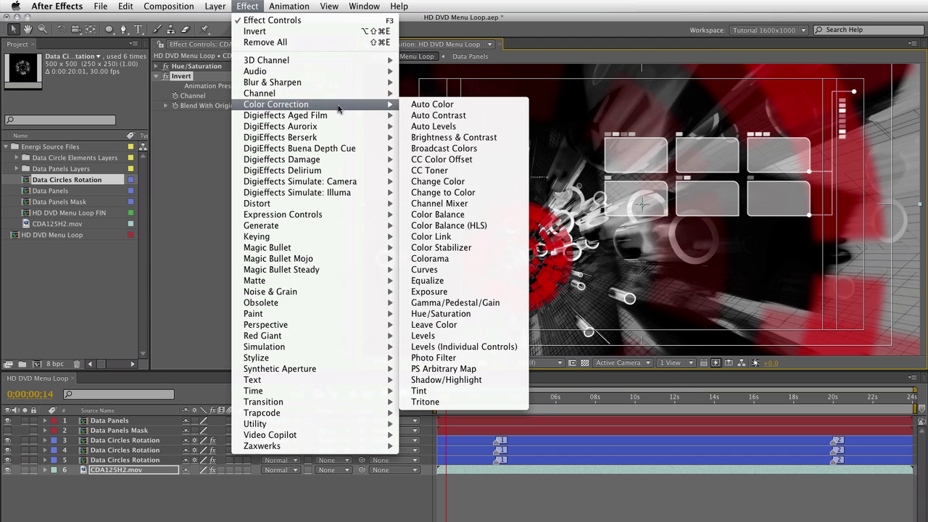
pyautogui.click(461, 336)
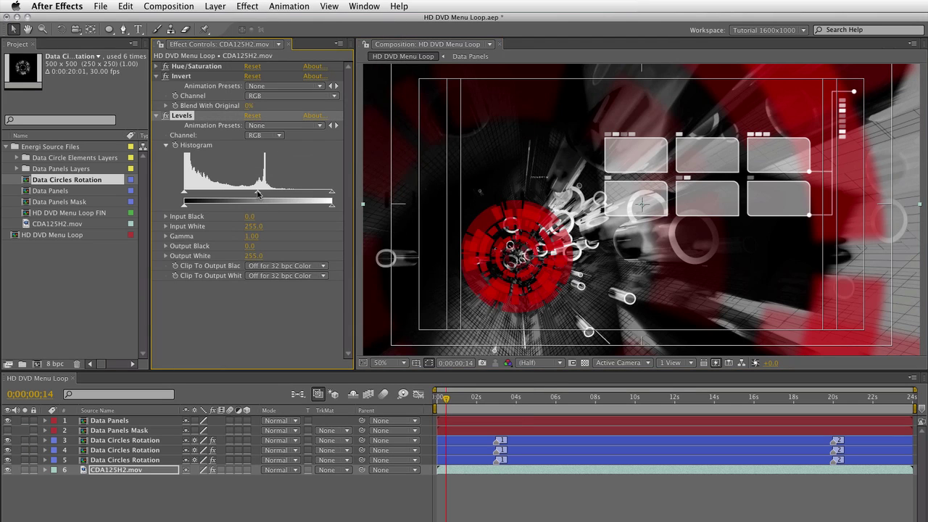
pyautogui.moveTo(257, 194); pyautogui.dragTo(271, 195)
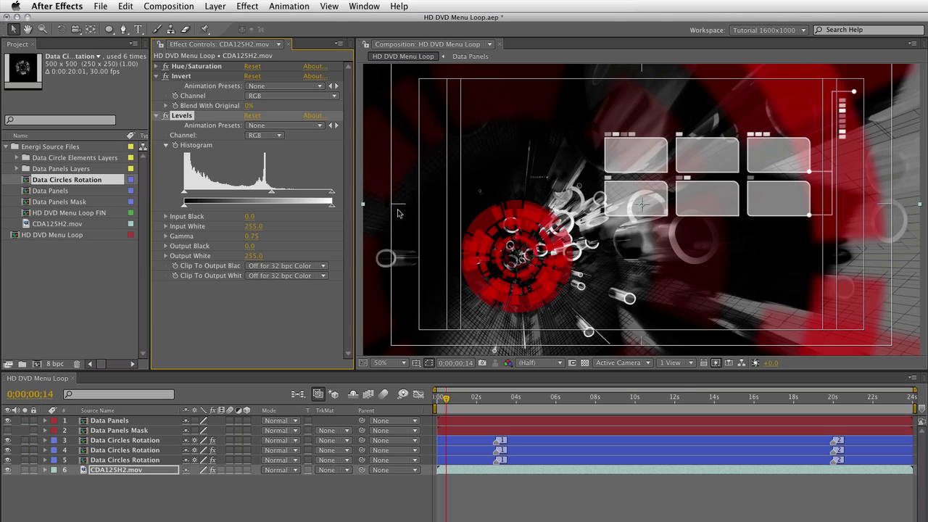
pyautogui.click(156, 77)
pyautogui.click(156, 86)
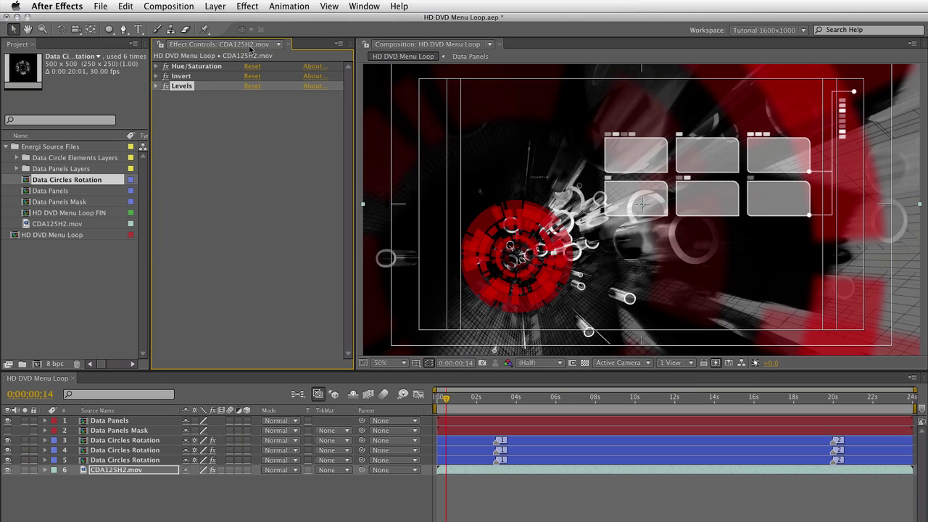
pyautogui.click(257, 8)
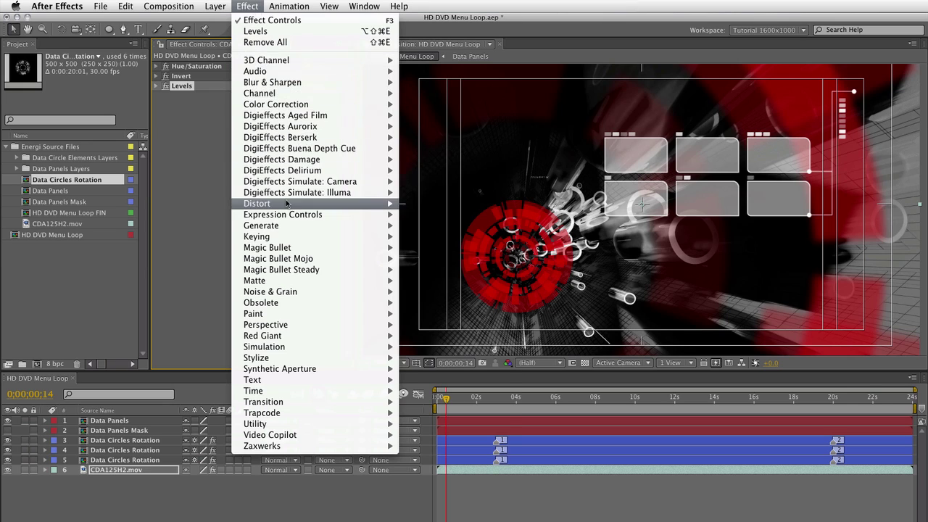
# Apply Magic Bullet > Looks to CDA125H2.mov and launch LooksBuilder with Edit..
pyautogui.moveTo(287, 204)
pyautogui.moveTo(282, 251)
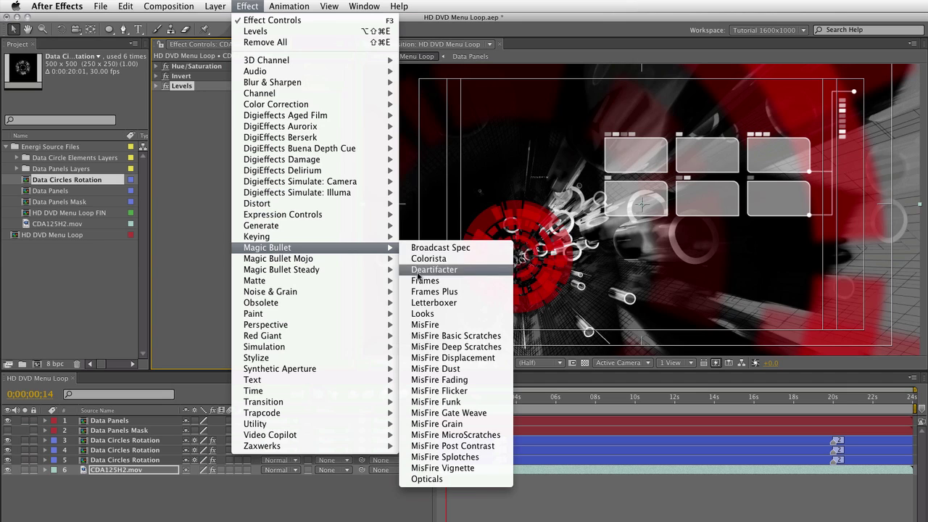
pyautogui.click(451, 314)
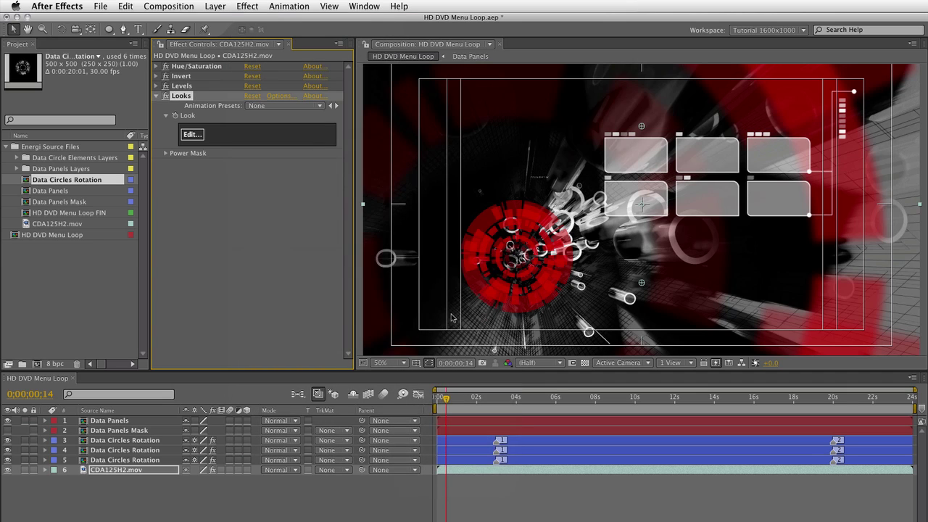
pyautogui.click(194, 136)
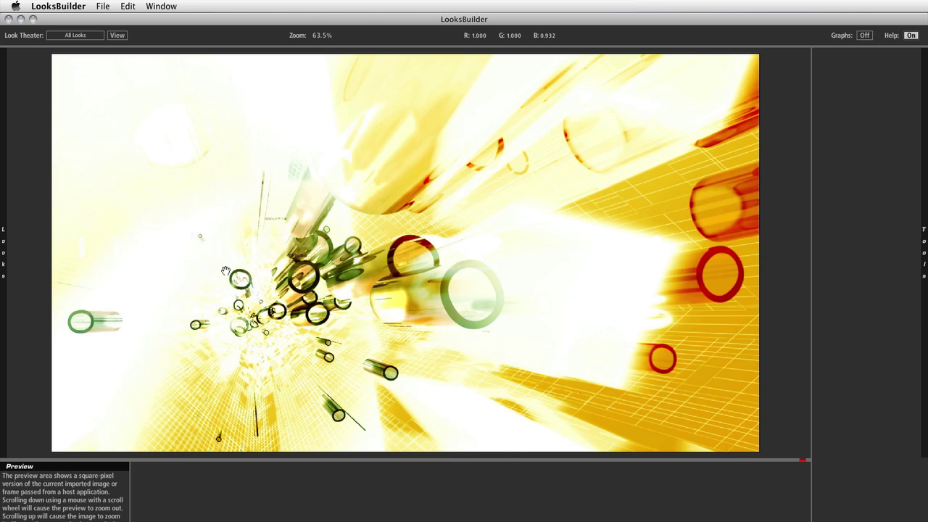
pyautogui.moveTo(3, 230)
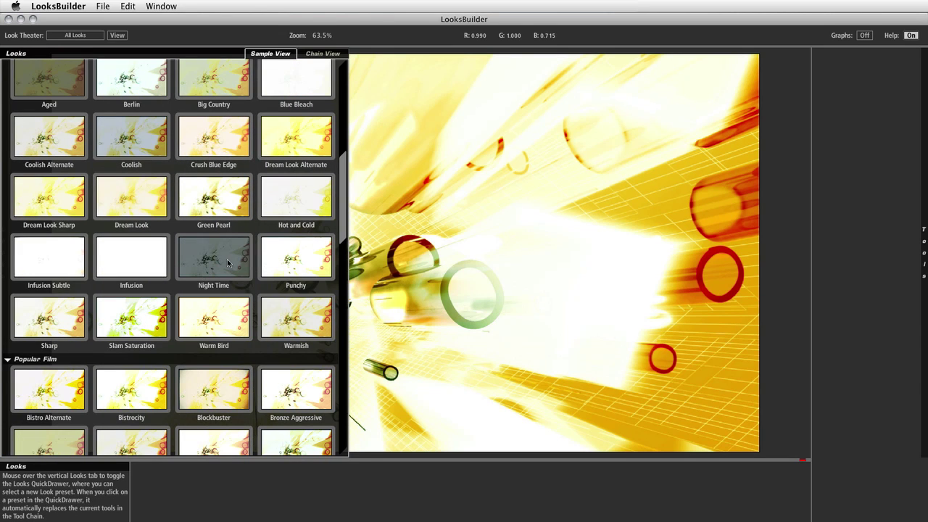
pyautogui.moveTo(341, 221); pyautogui.dragTo(336, 324)
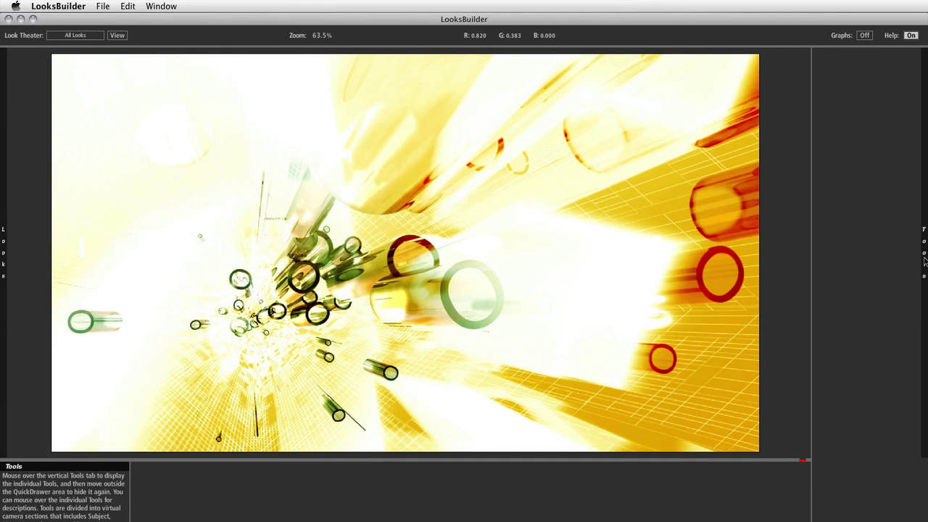
# Drop Lens > Edge Softness onto the preview, tighten its spread and move its centre down-left
pyautogui.moveTo(923, 262)
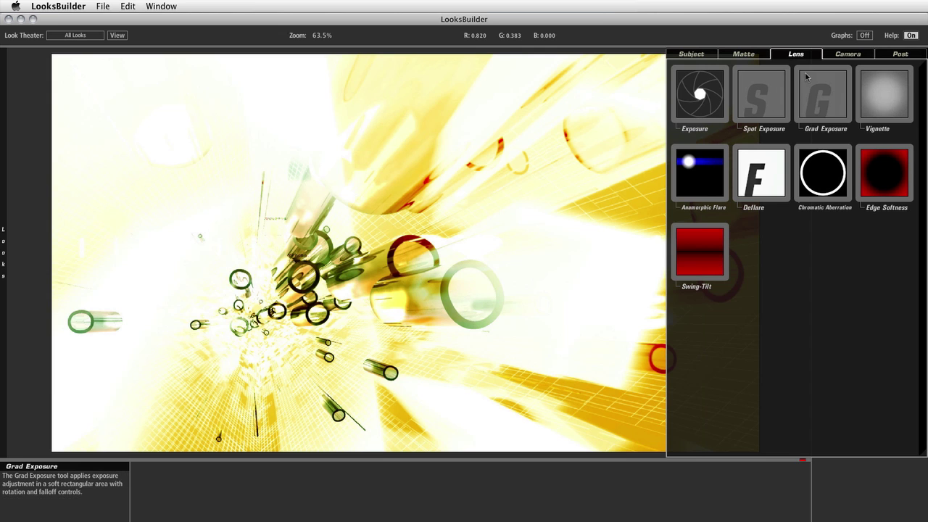
pyautogui.moveTo(885, 177); pyautogui.dragTo(556, 315)
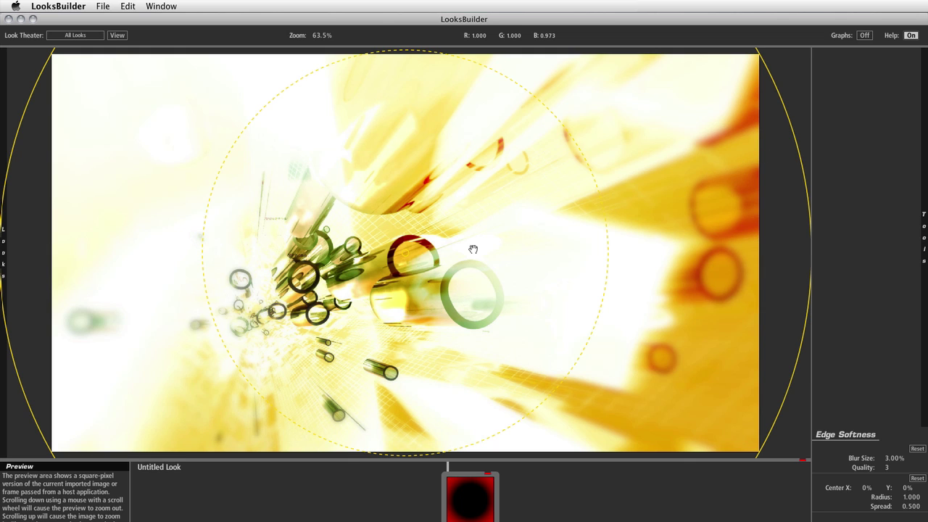
pyautogui.moveTo(601, 244); pyautogui.dragTo(563, 258)
pyautogui.moveTo(478, 253); pyautogui.dragTo(324, 311)
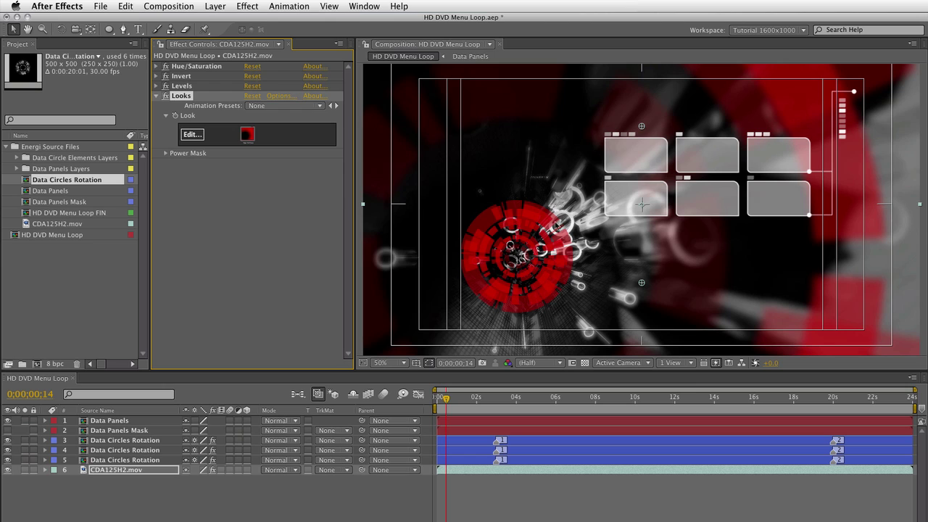
# Add a Glow with threshold 80, radius 30, intensity 1 and A & B colours, then preview it
pyautogui.click(246, 6)
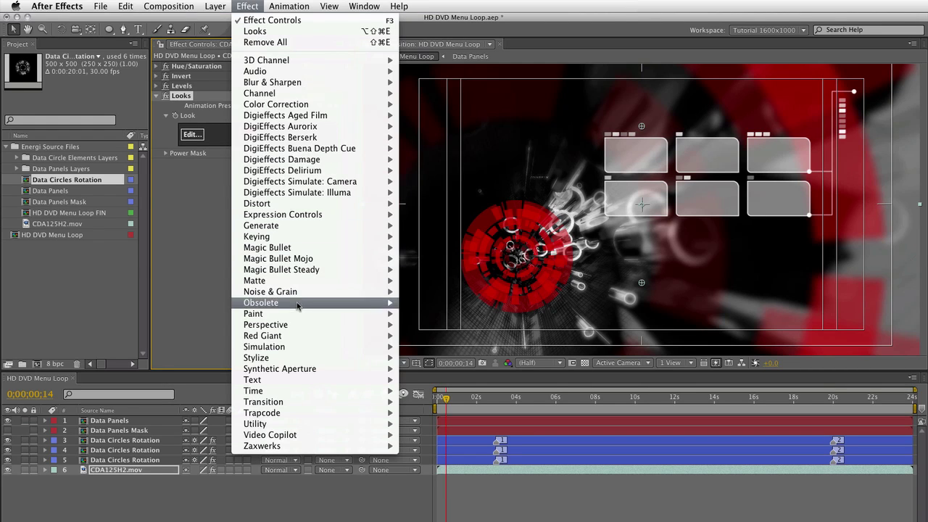
pyautogui.moveTo(300, 359)
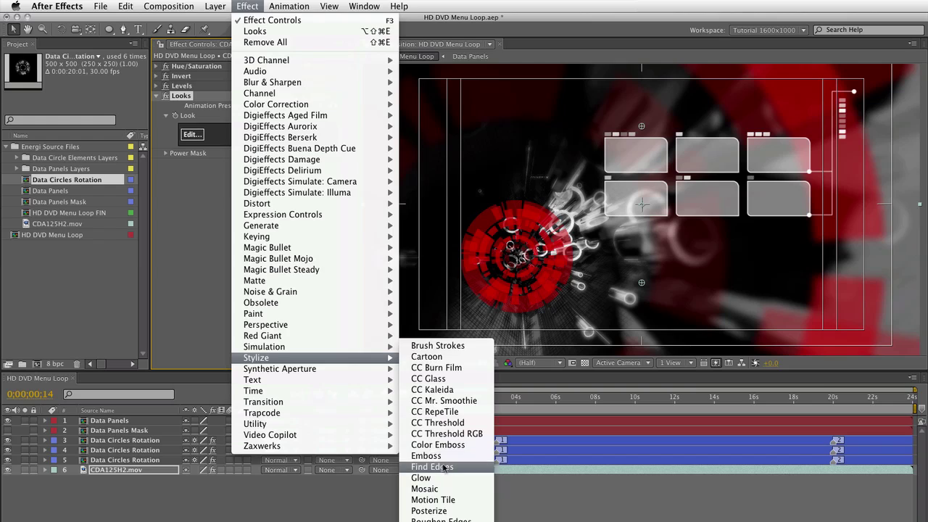
pyautogui.click(421, 478)
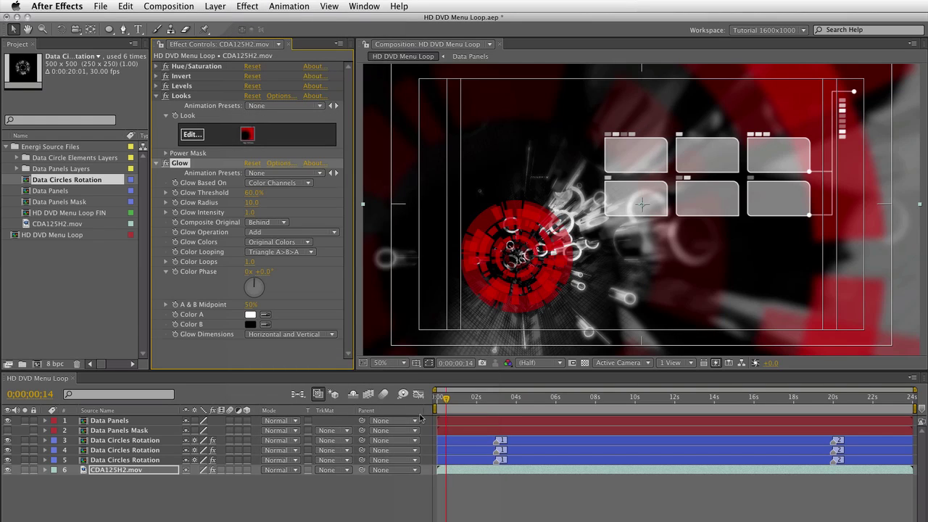
pyautogui.click(253, 193)
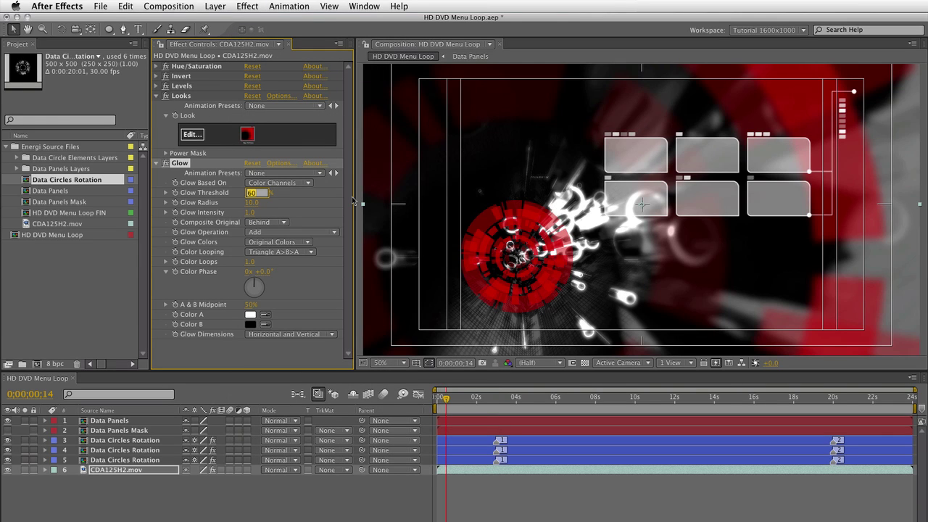
pyautogui.write('80')
pyautogui.press('Tab')
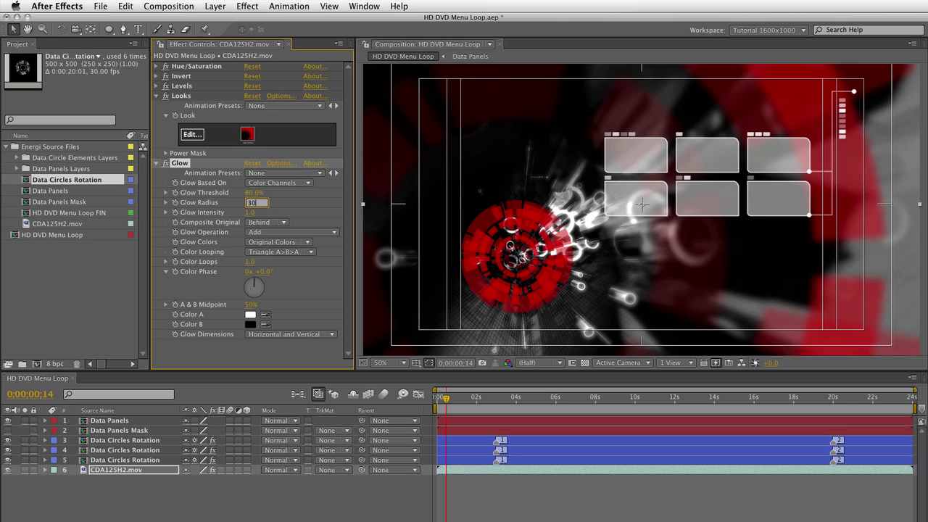
pyautogui.press('Tab')
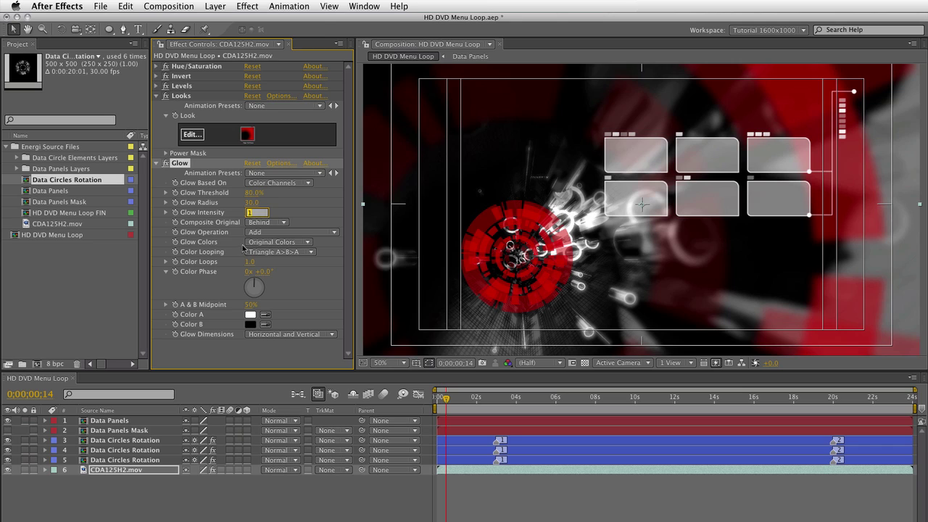
pyautogui.click(273, 242)
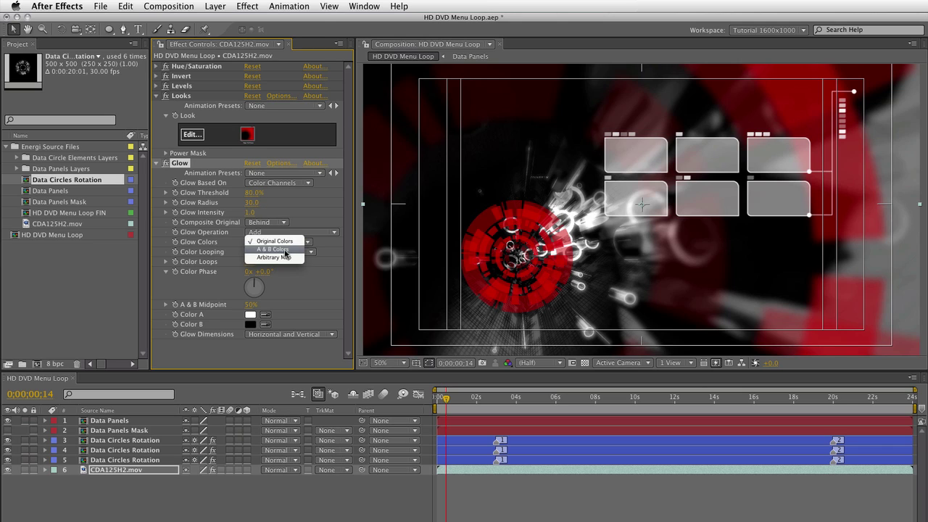
pyautogui.click(285, 250)
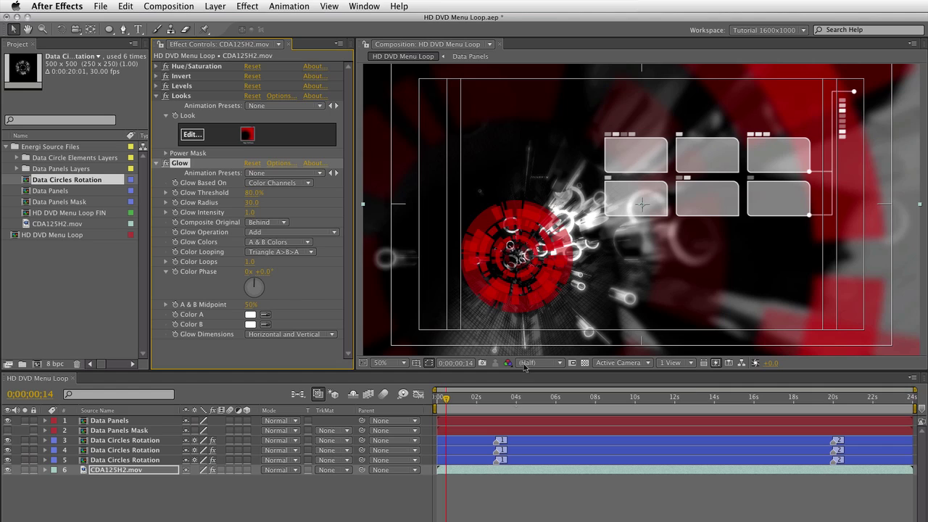
pyautogui.press('space')
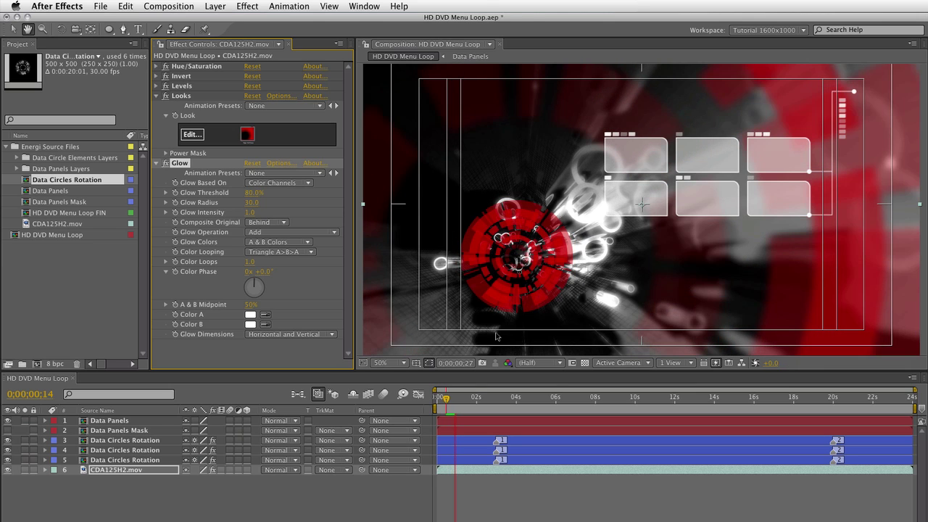
pyautogui.press('space')
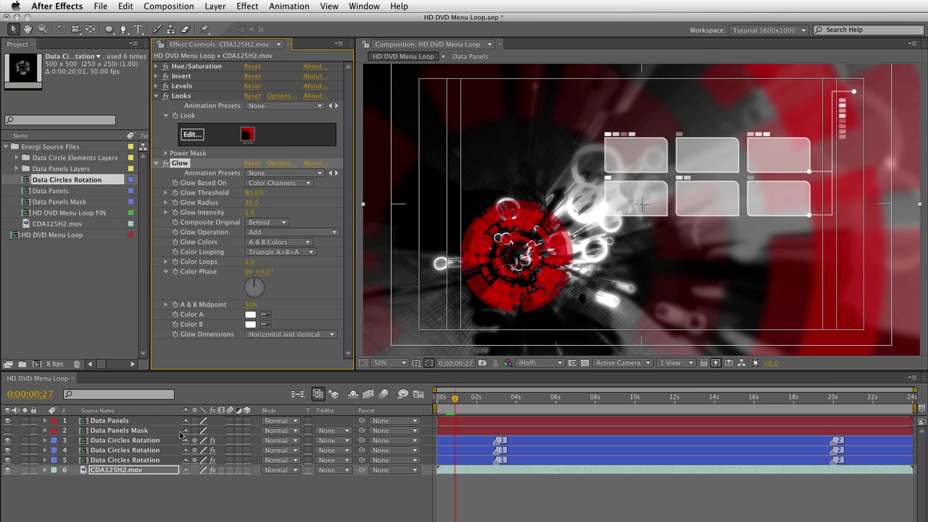
# Inspect Data Panels Mask solo, hide Data Panels, and make Data Panels Mask an adjustment layer
pyautogui.click(9, 432)
pyautogui.click(25, 430)
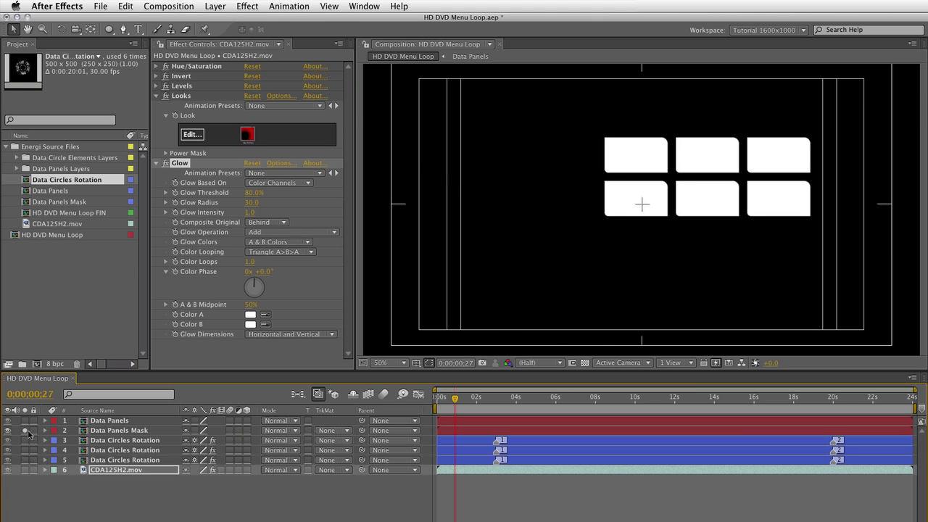
pyautogui.click(25, 431)
pyautogui.click(8, 420)
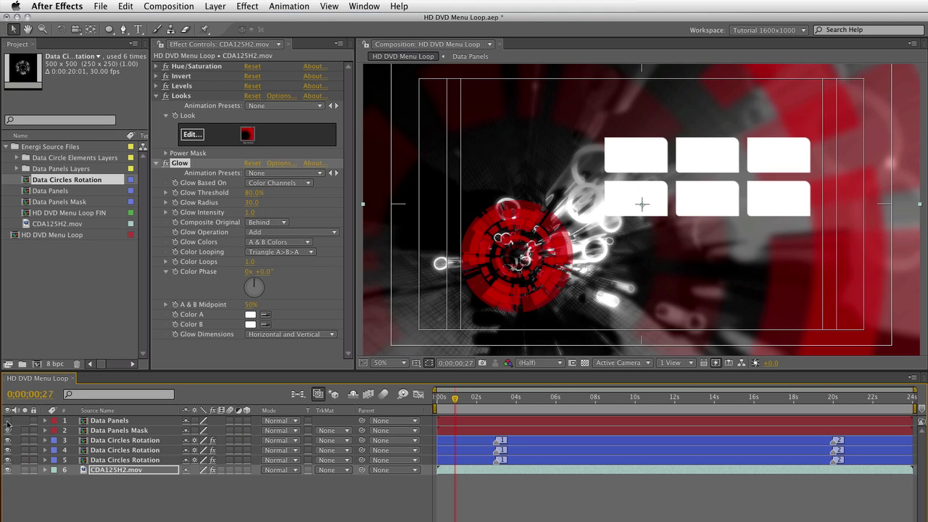
pyautogui.click(121, 431)
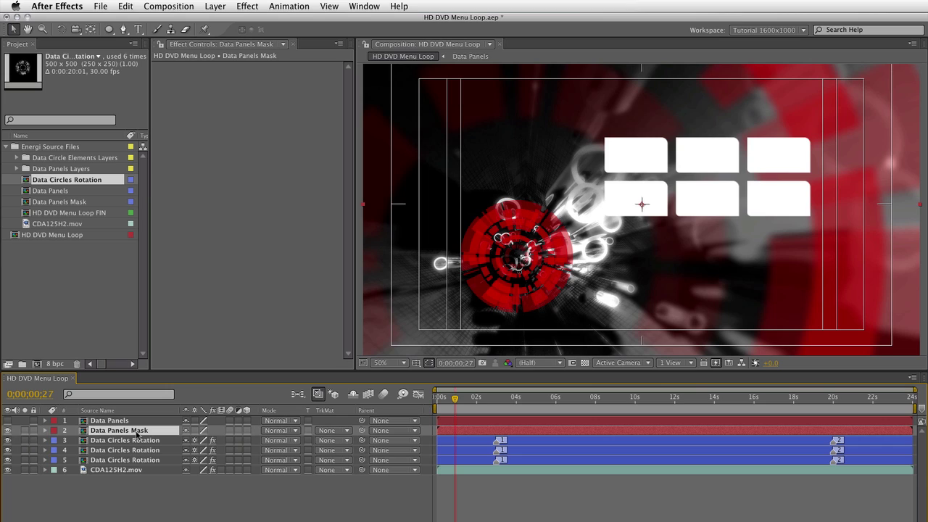
pyautogui.click(239, 431)
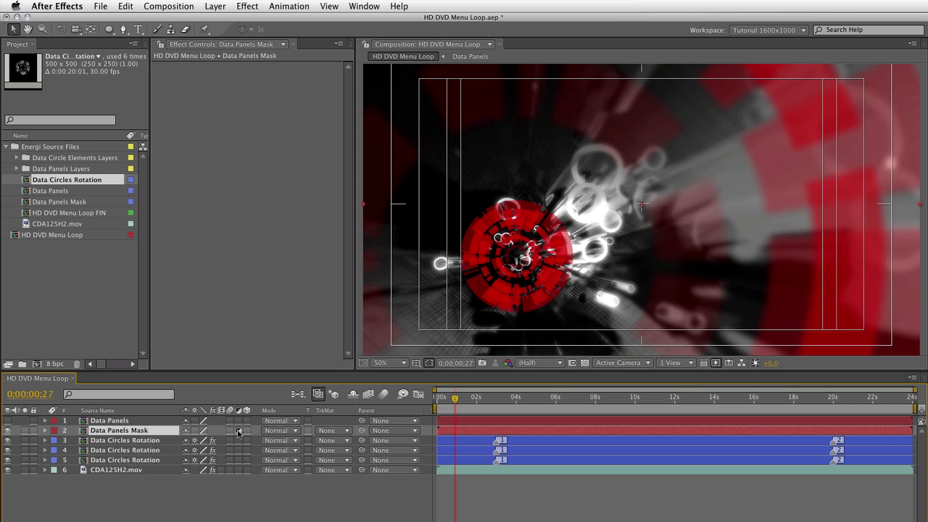
# Apply Fast Blur to Data Panels Mask, trying Blurriness 40 before settling on 25
pyautogui.click(249, 6)
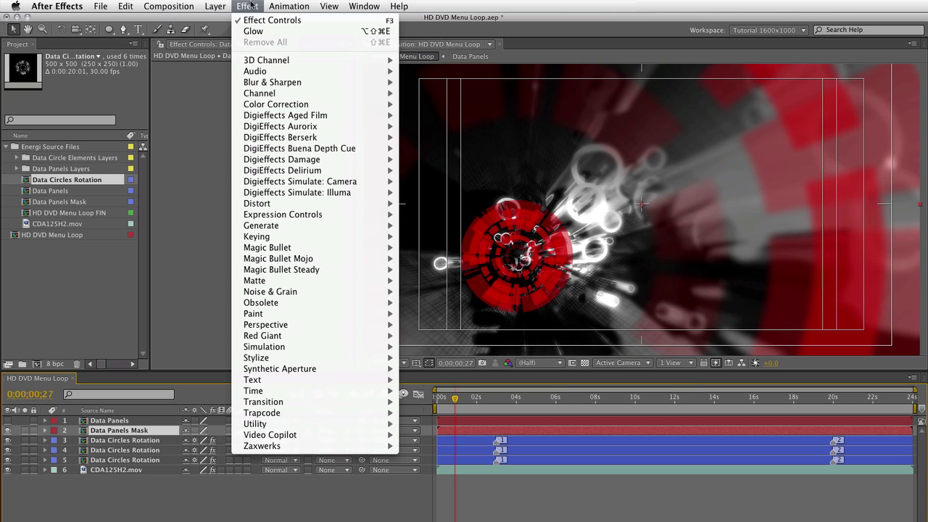
pyautogui.moveTo(270, 82)
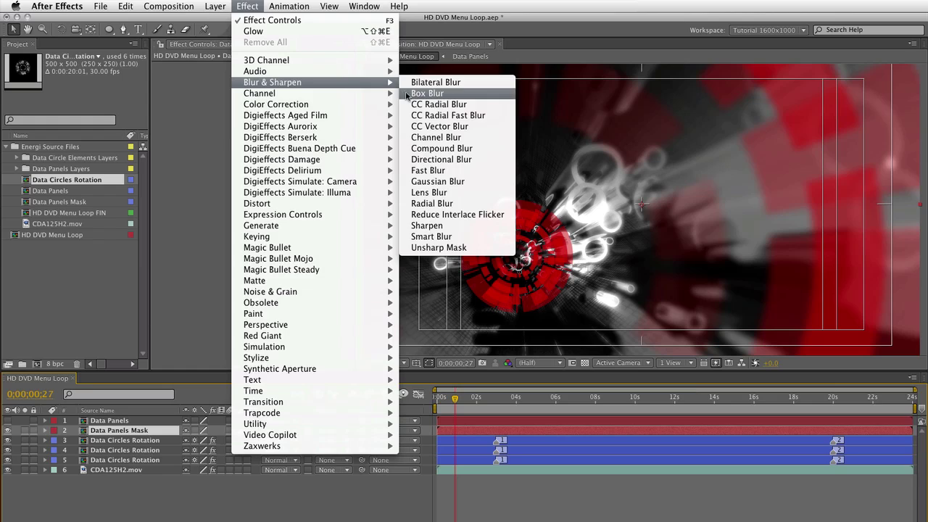
pyautogui.click(435, 175)
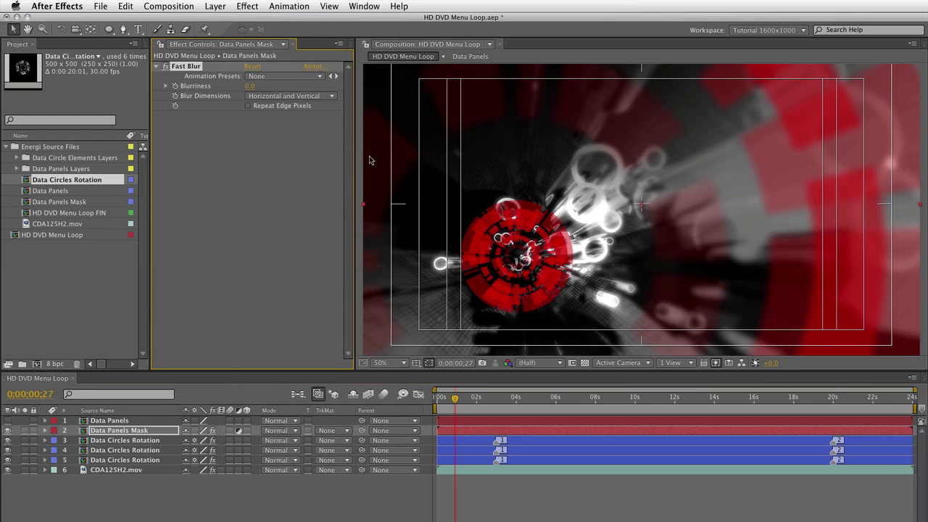
pyautogui.click(250, 87)
pyautogui.press('Return')
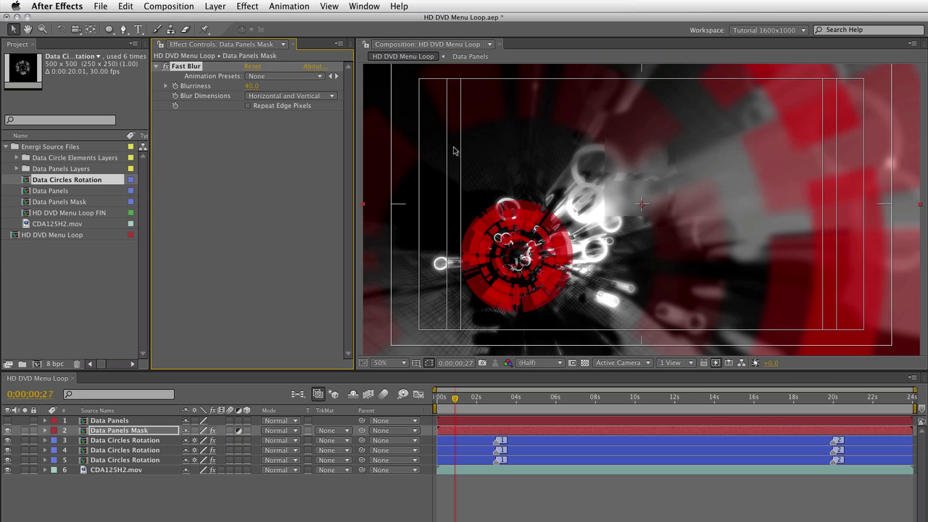
pyautogui.click(266, 86)
pyautogui.press('Return')
# Add CC Toner with red midtones to Data Panels Mask, show Data Panels again, and preview
pyautogui.click(247, 7)
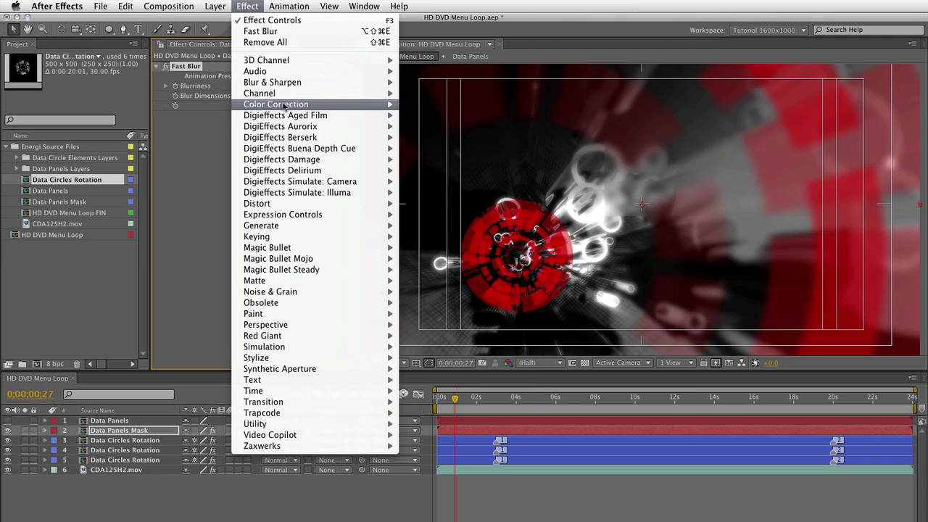
pyautogui.moveTo(284, 107)
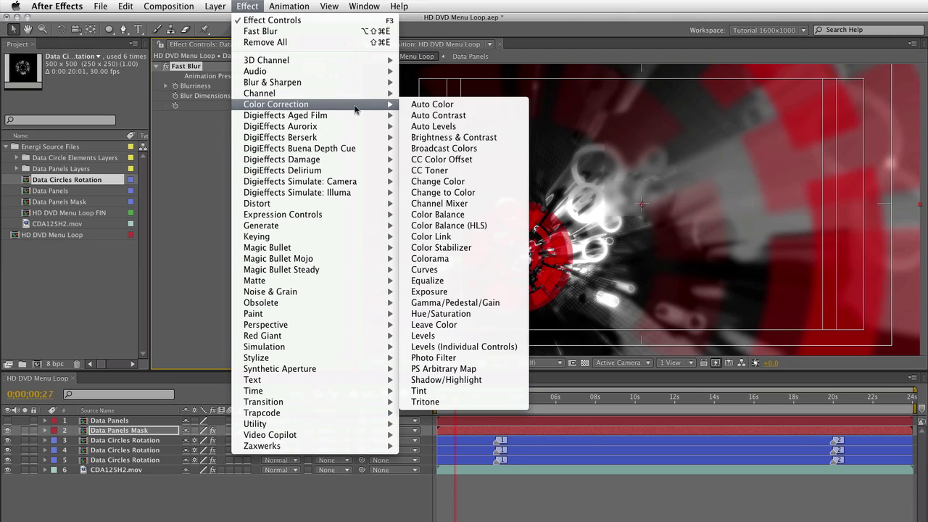
pyautogui.click(445, 174)
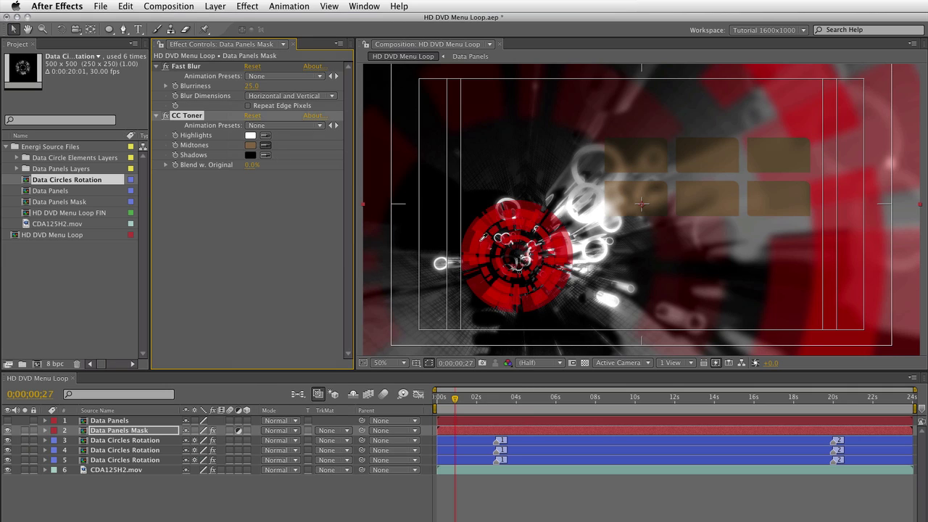
pyautogui.click(476, 282)
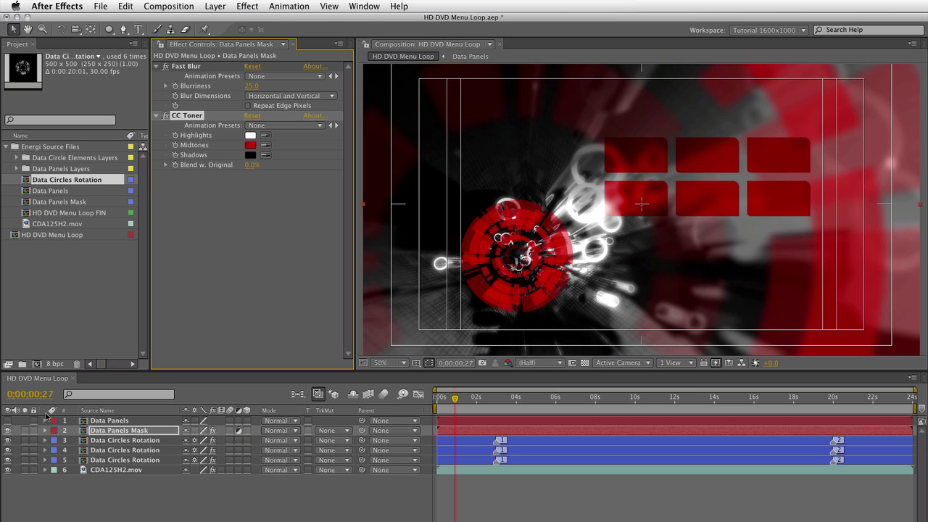
pyautogui.click(8, 420)
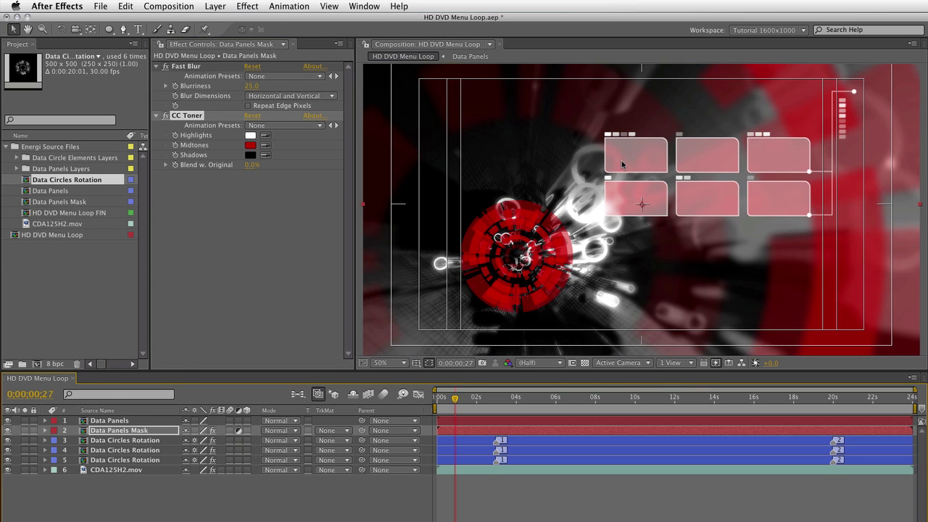
pyautogui.press('space')
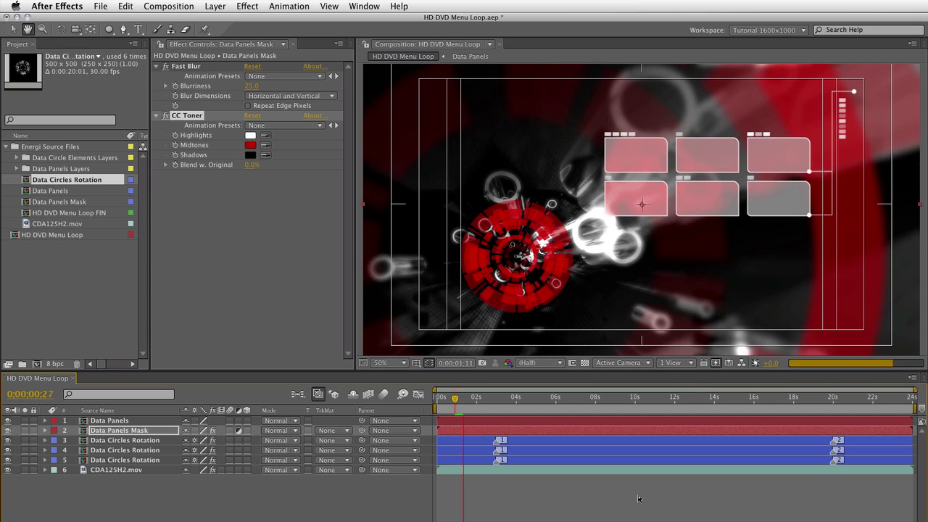
pyautogui.press('space')
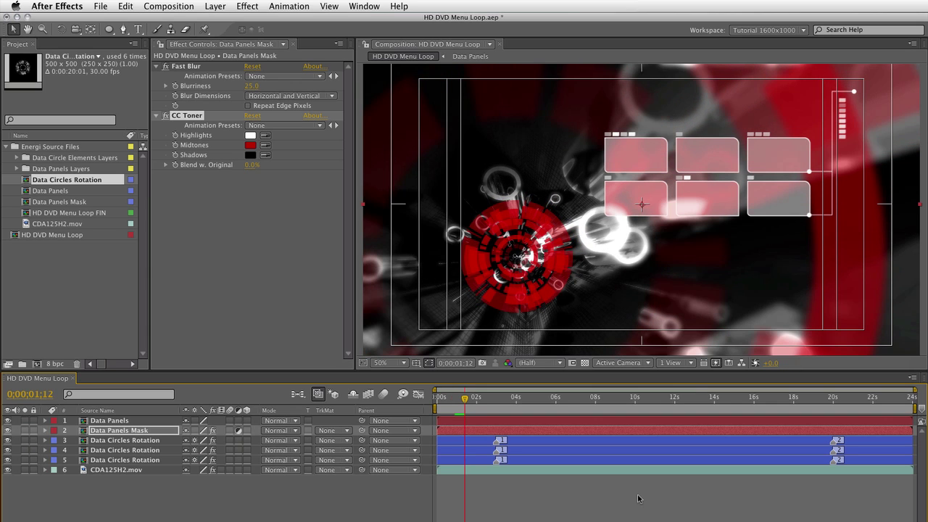